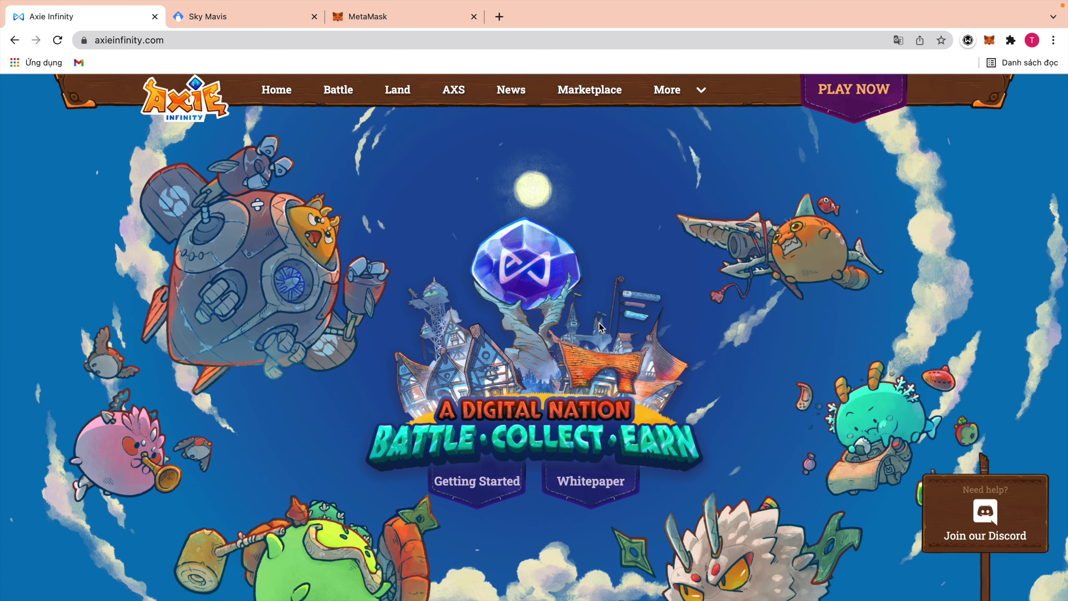
# Switch to the Sky Mavis tab showing Ronin Wallet at wallet.roninchain.com.
pyautogui.click(238, 21)
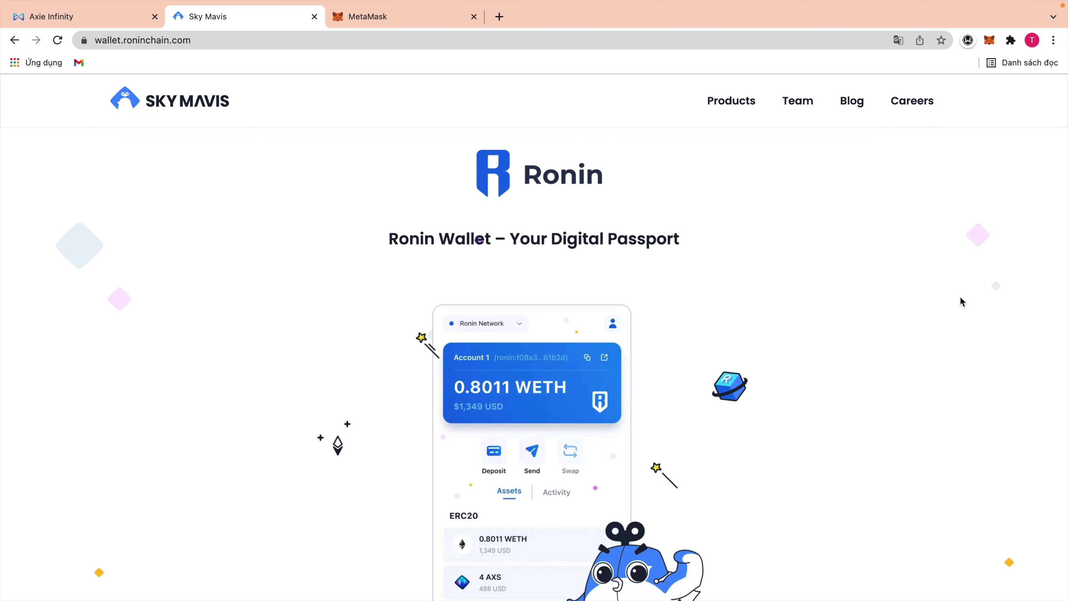
# Find the Install Ronin Wallet section and highlight the Browser Extensions and Mobile App headings.
pyautogui.scroll(-10, 962, 301)
pyautogui.scroll(10, 921, 318)
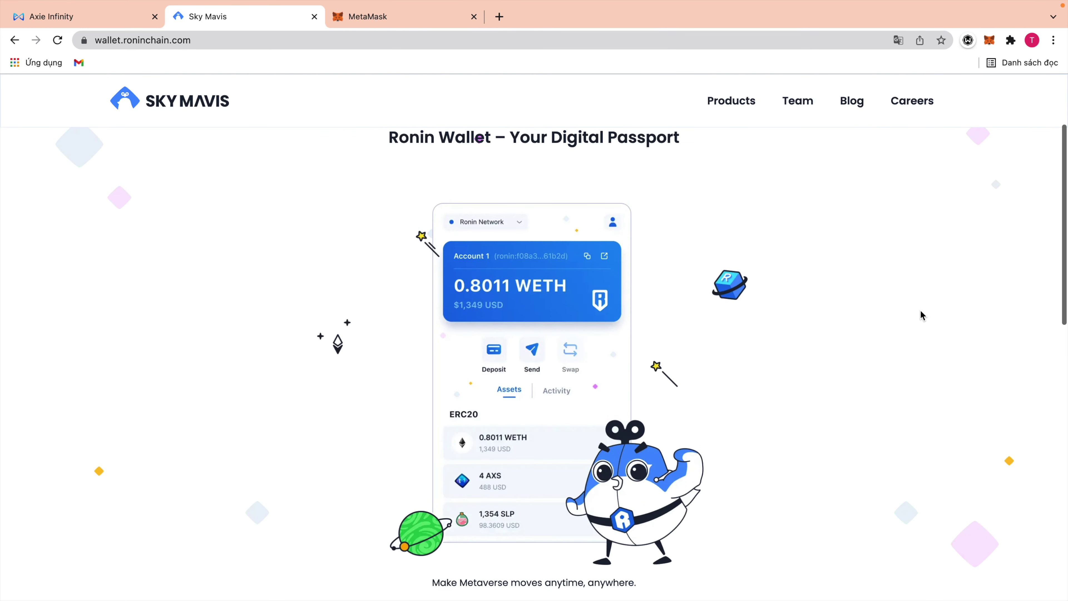
pyautogui.scroll(3, 921, 315)
pyautogui.scroll(-10, 921, 315)
pyautogui.scroll(-3, 921, 316)
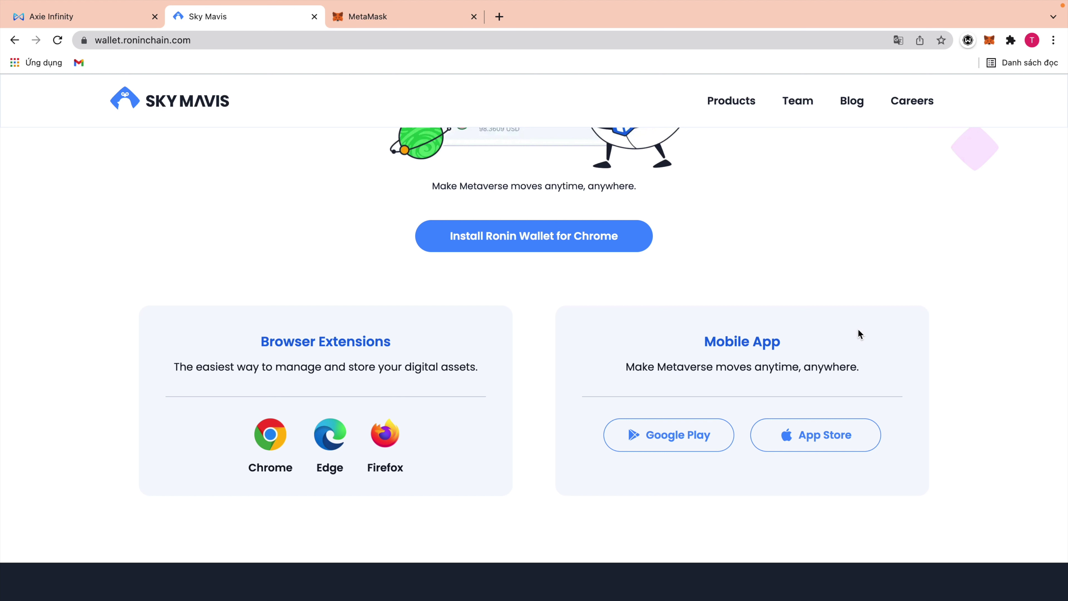
pyautogui.moveTo(257, 343); pyautogui.dragTo(400, 346)
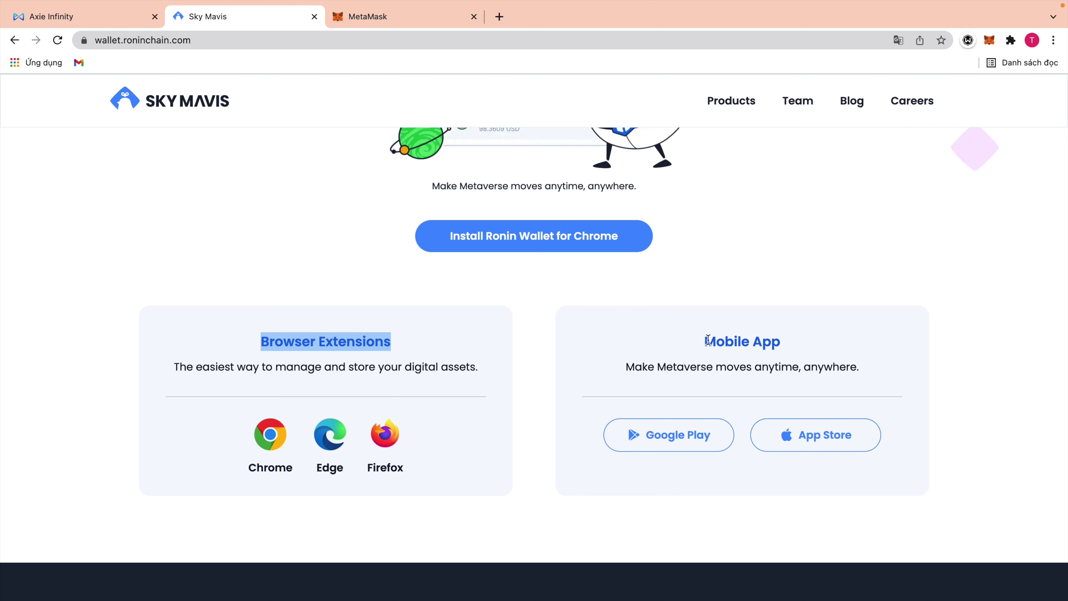
pyautogui.moveTo(707, 340); pyautogui.dragTo(815, 341)
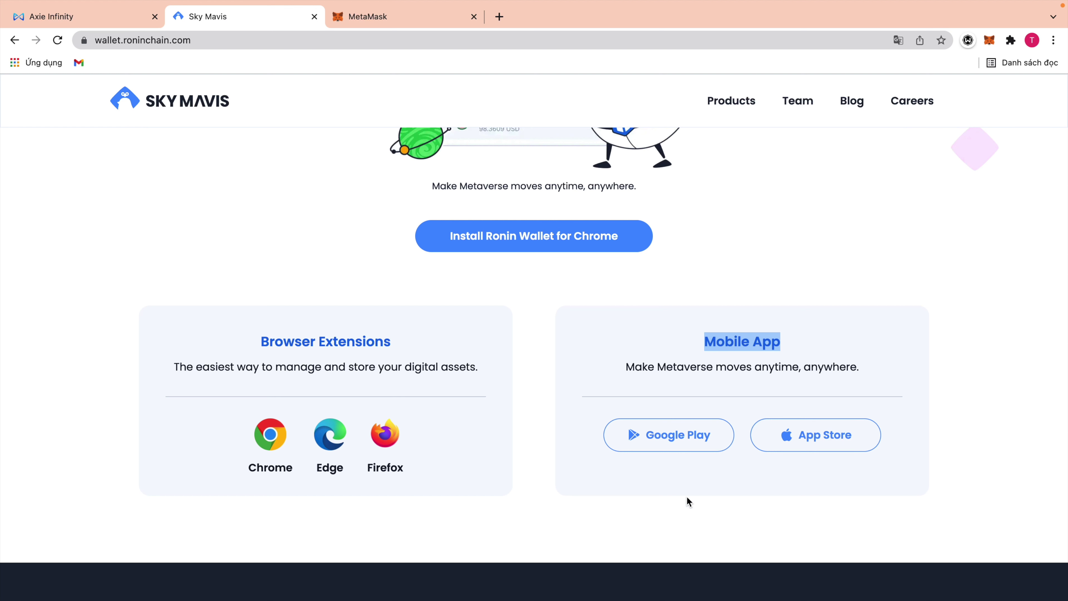
pyautogui.scroll(1, 899, 398)
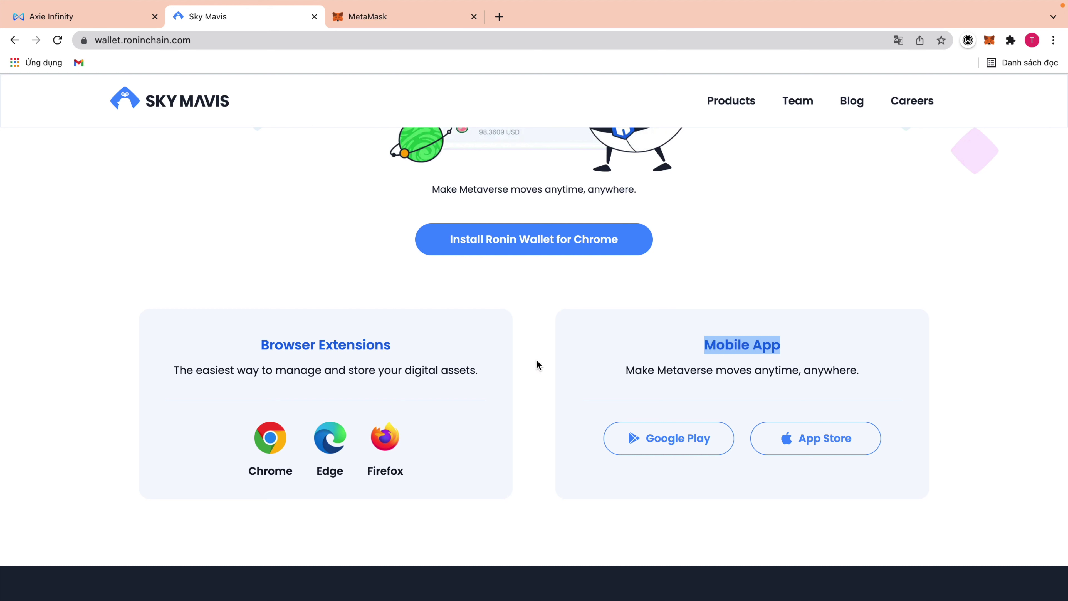
# Open the Chrome download link in a new tab and add Ronin Wallet to Chrome.
pyautogui.rightClick(273, 440)
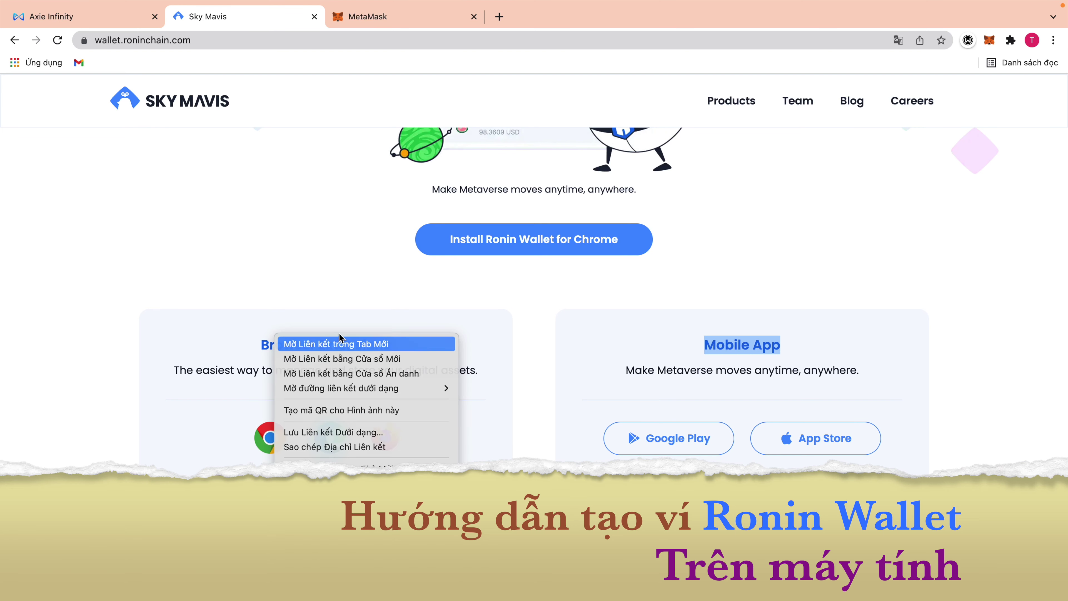
pyautogui.click(330, 344)
pyautogui.click(345, 17)
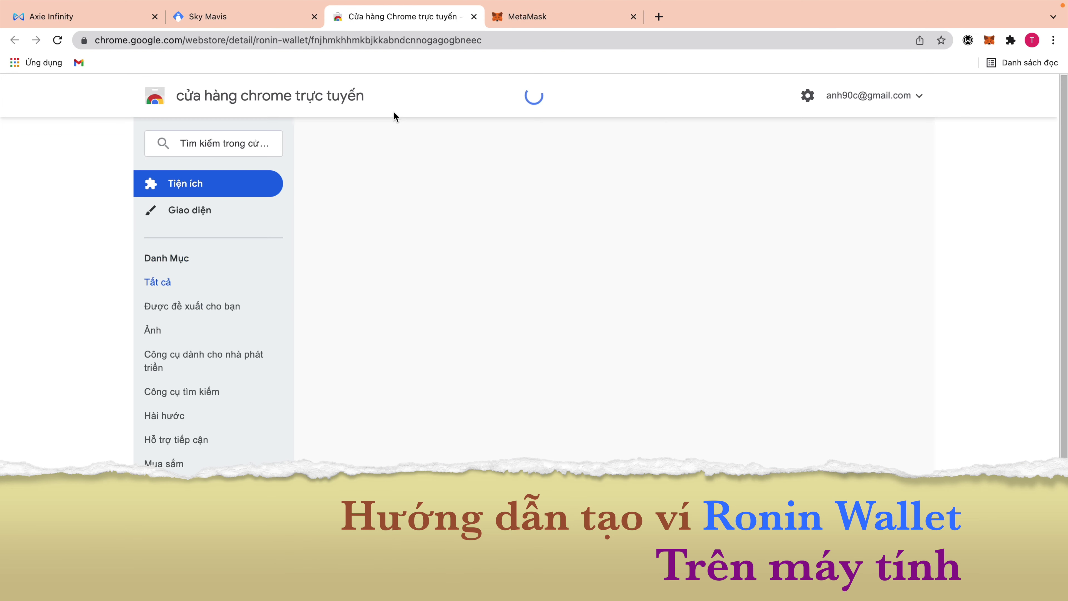
pyautogui.click(816, 187)
pyautogui.click(650, 348)
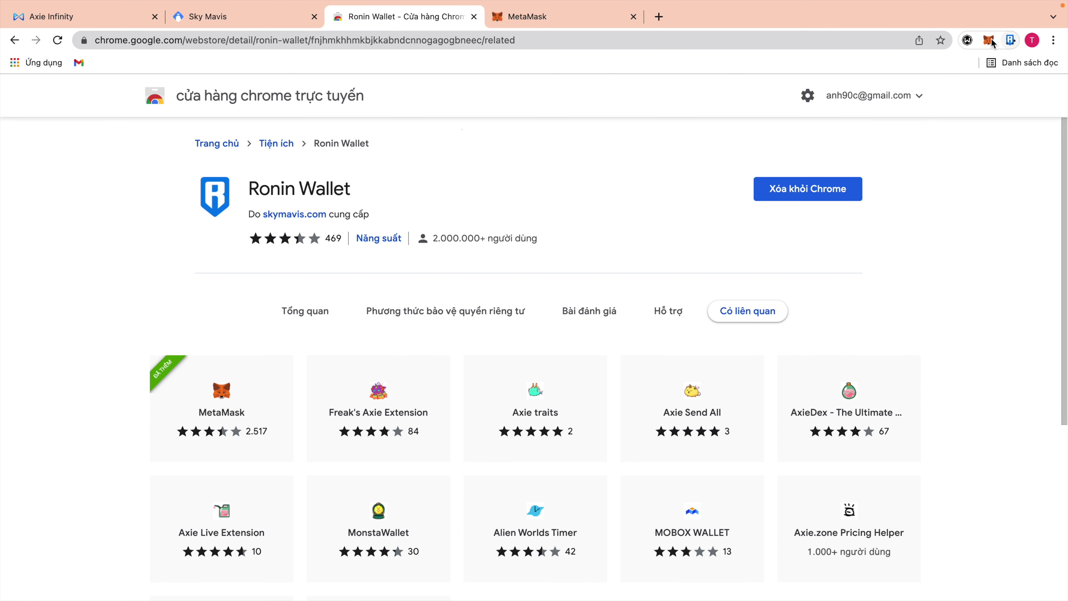
# Pin Ronin Wallet to the toolbar, open it, and start setting up a new wallet.
pyautogui.click(1007, 42)
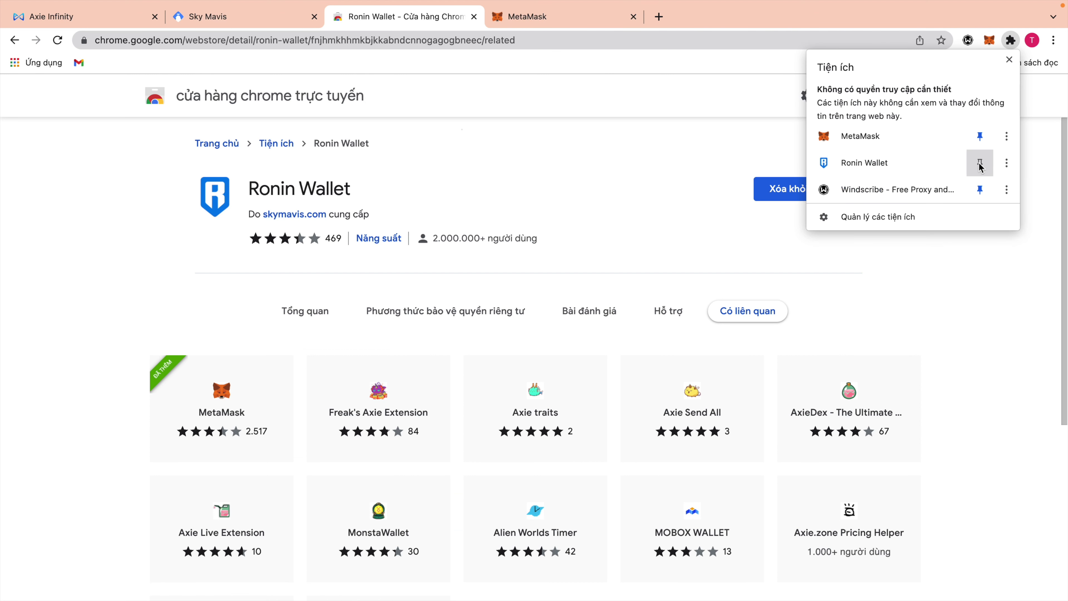
pyautogui.click(980, 164)
pyautogui.click(990, 41)
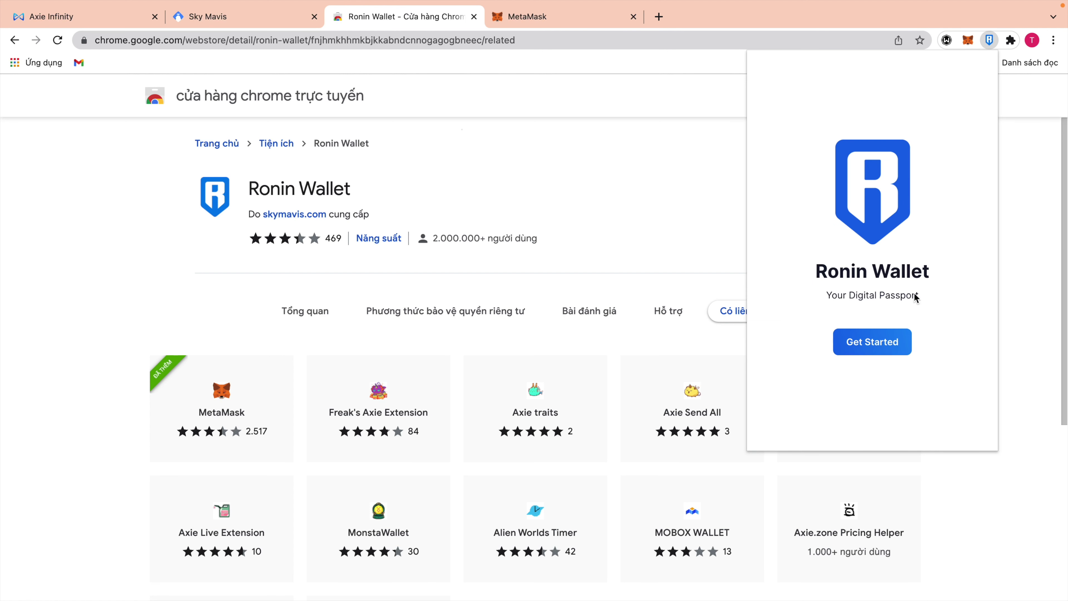
pyautogui.click(872, 341)
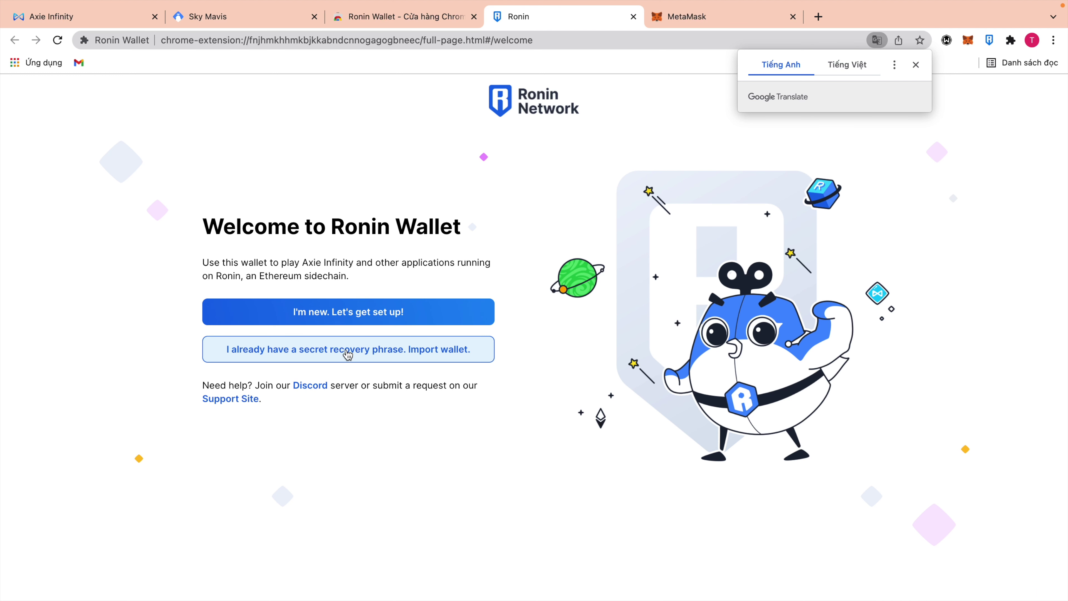
pyautogui.click(389, 319)
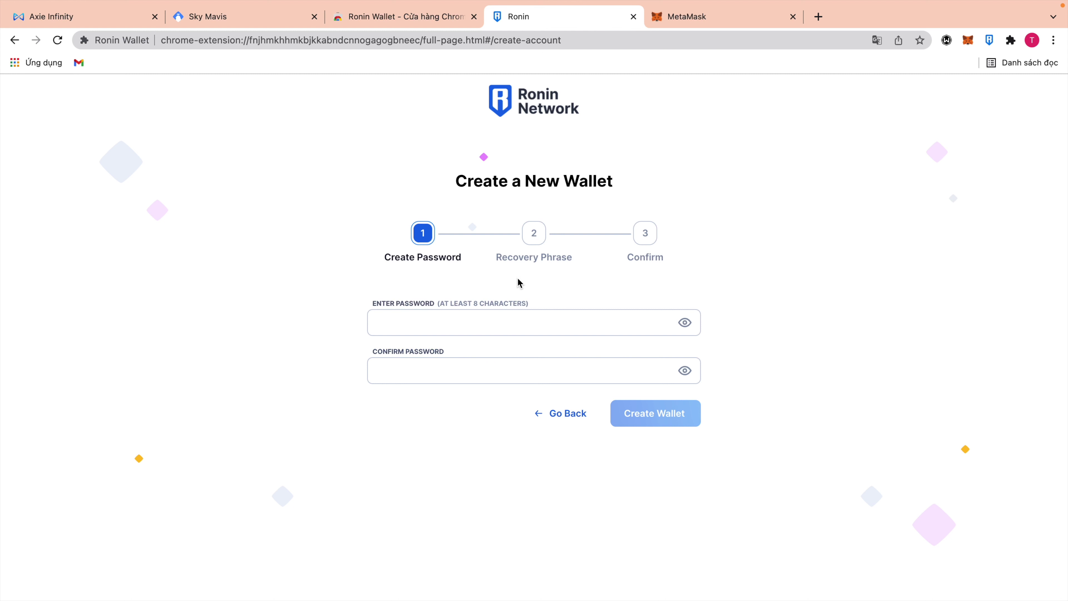
# Enter and confirm a wallet password, then create the wallet.
pyautogui.click(486, 324)
pyautogui.write('•••')
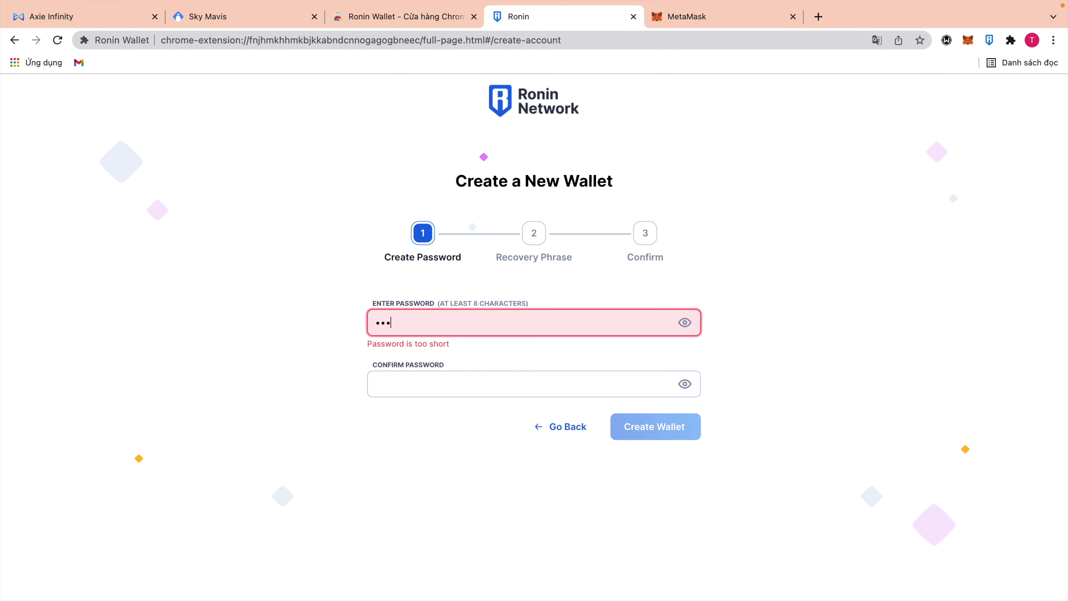
pyautogui.write('•••••••')
pyautogui.click(476, 367)
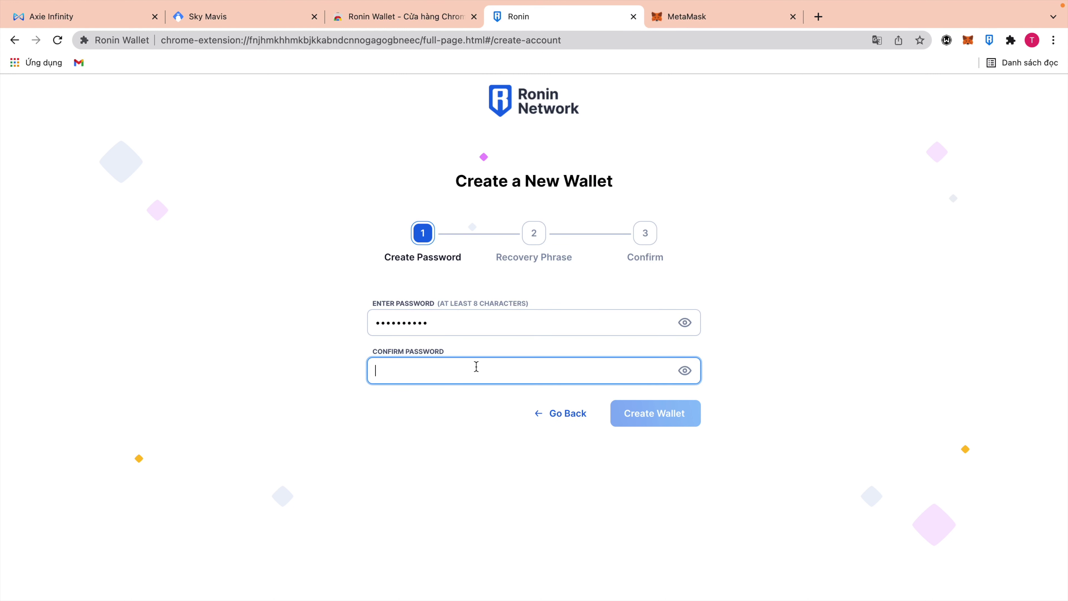
pyautogui.write('••••••••••')
pyautogui.click(641, 421)
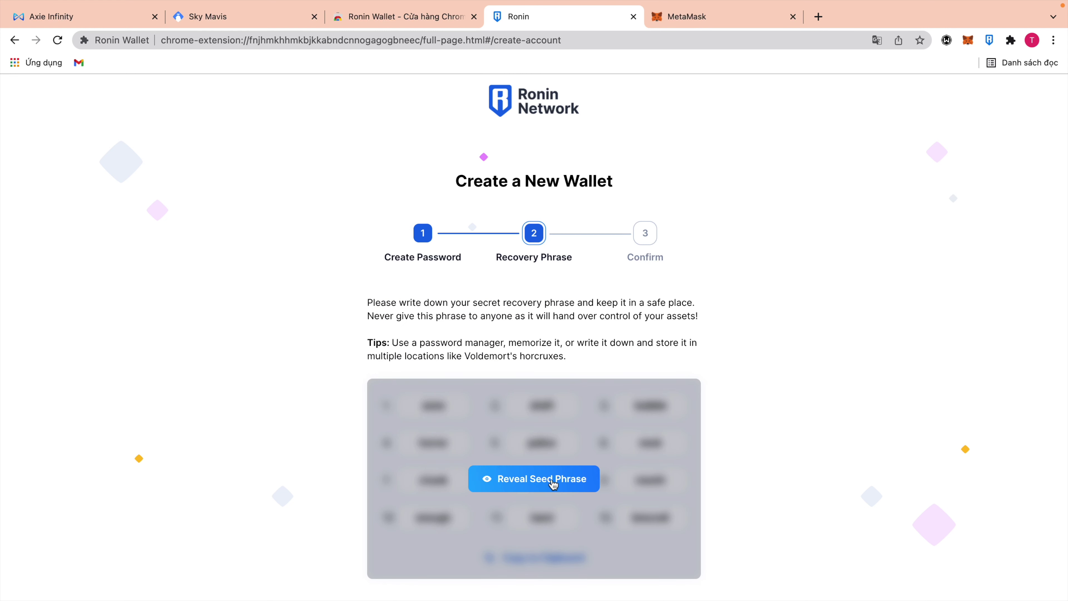
# Reveal and copy the 12-word recovery phrase, paste it into Google Translate, then confirm it's saved.
pyautogui.click(560, 481)
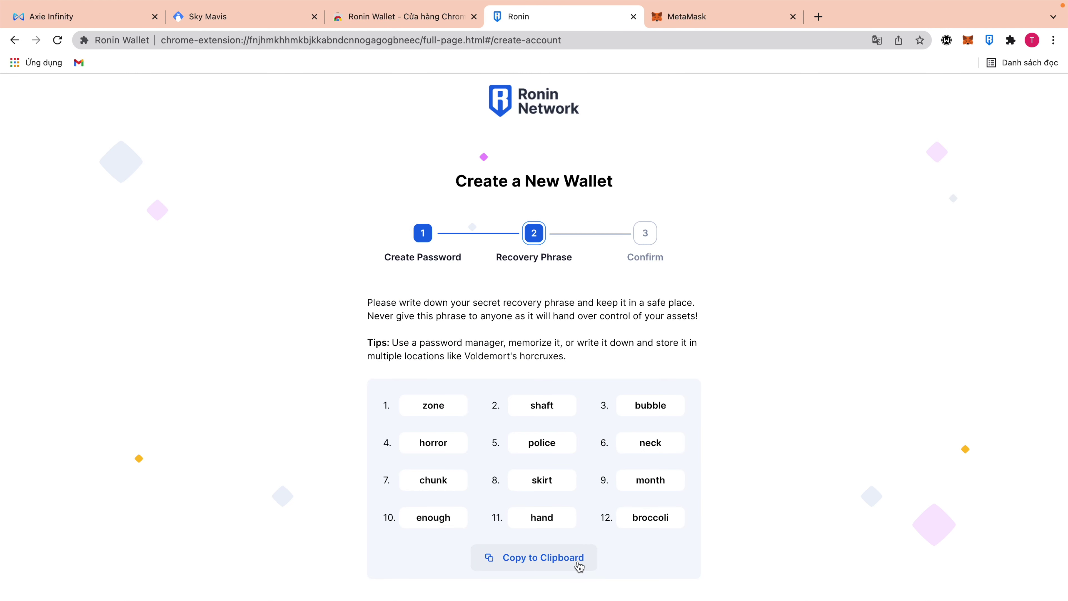
pyautogui.click(540, 561)
pyautogui.scroll(-2, 692, 504)
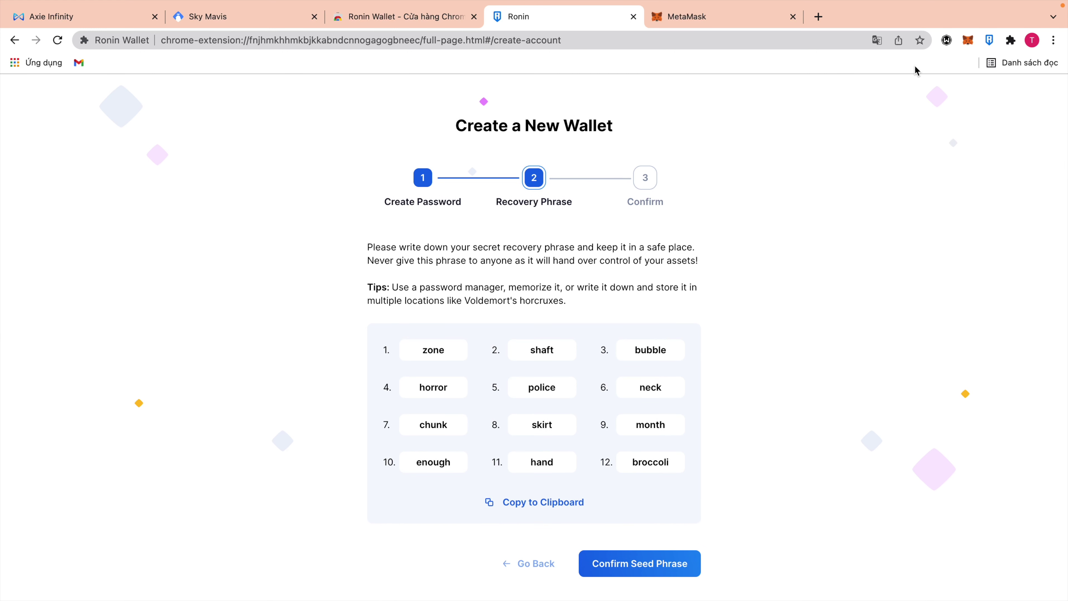
pyautogui.click(818, 18)
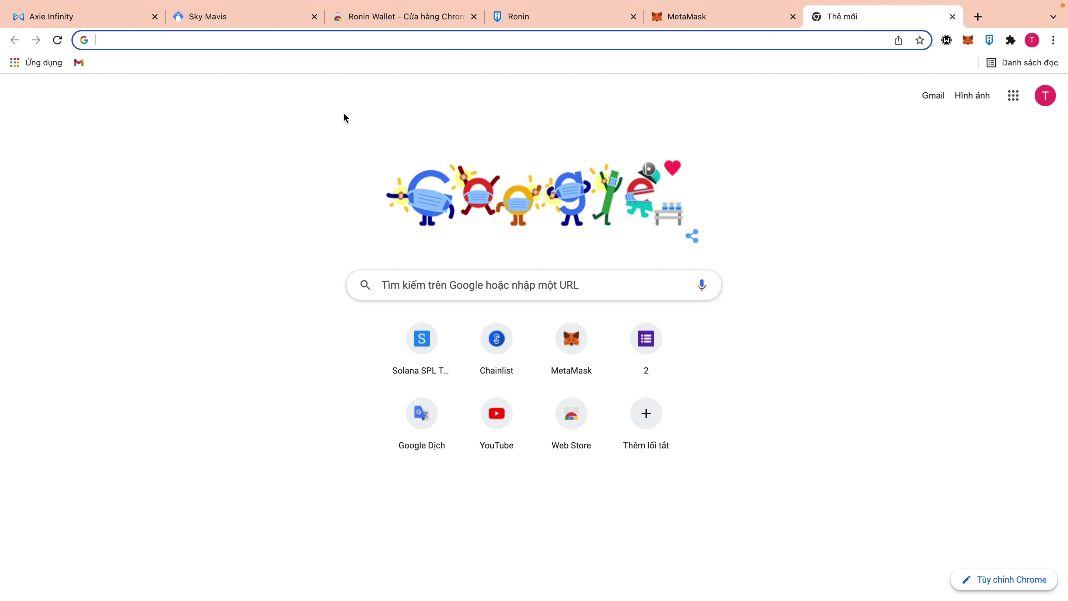
pyautogui.click(439, 411)
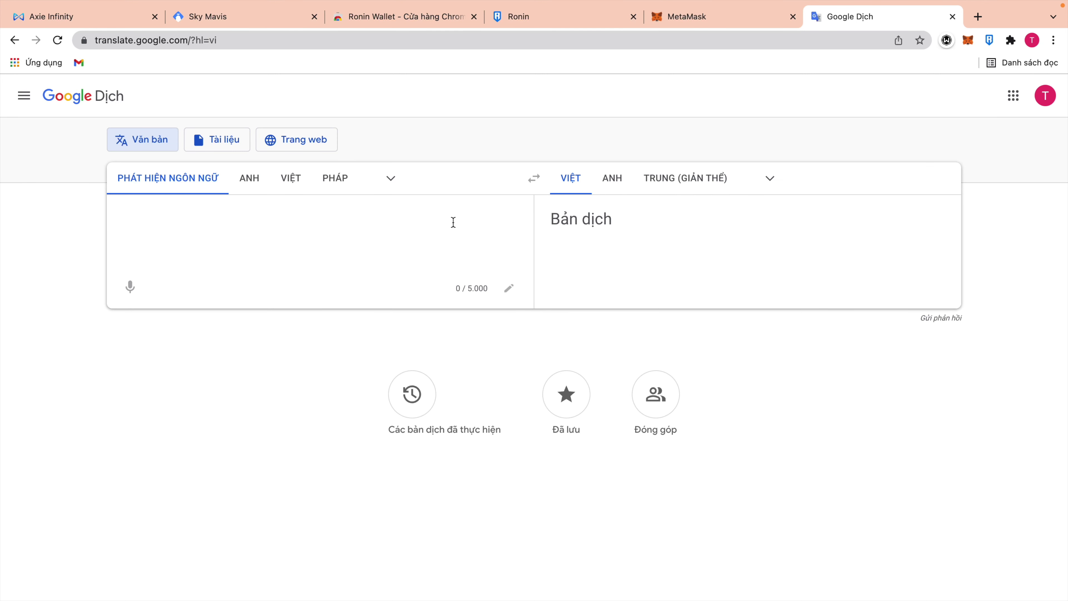
pyautogui.press('super+v')
pyautogui.click(567, 15)
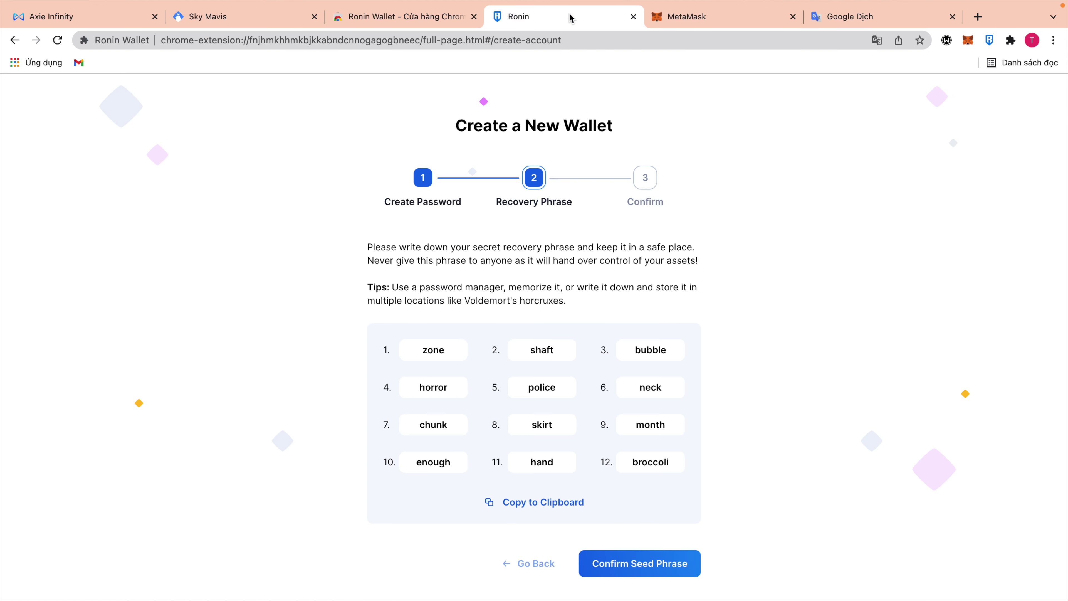
pyautogui.click(643, 569)
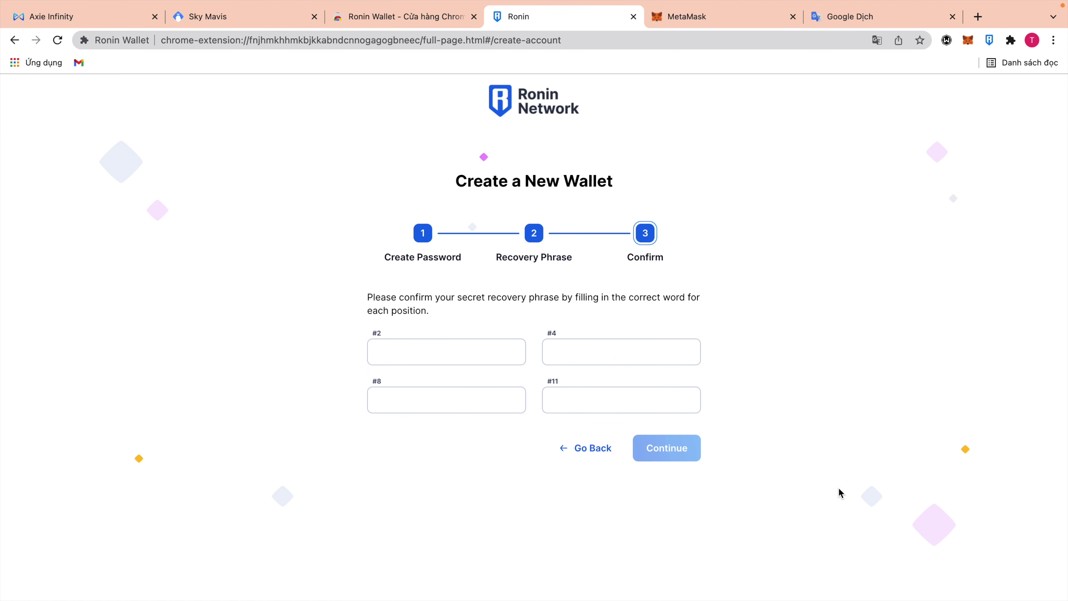
# Paste the recovery phrase into the address bar and mark the requested positions #2, #4 and #8.
pyautogui.click(500, 44)
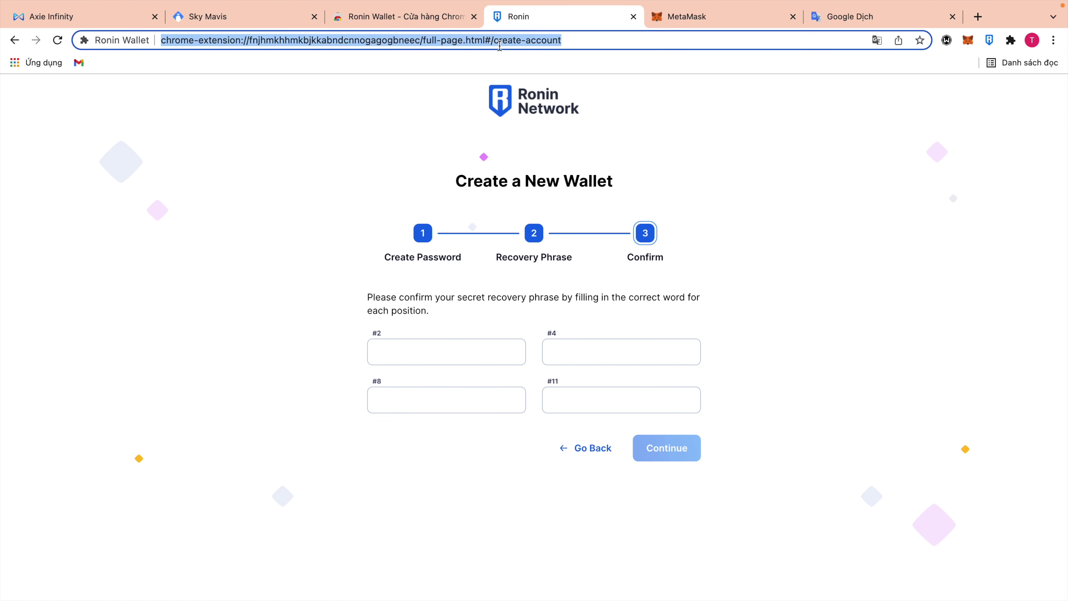
pyautogui.press('super+v')
pyautogui.click(203, 280)
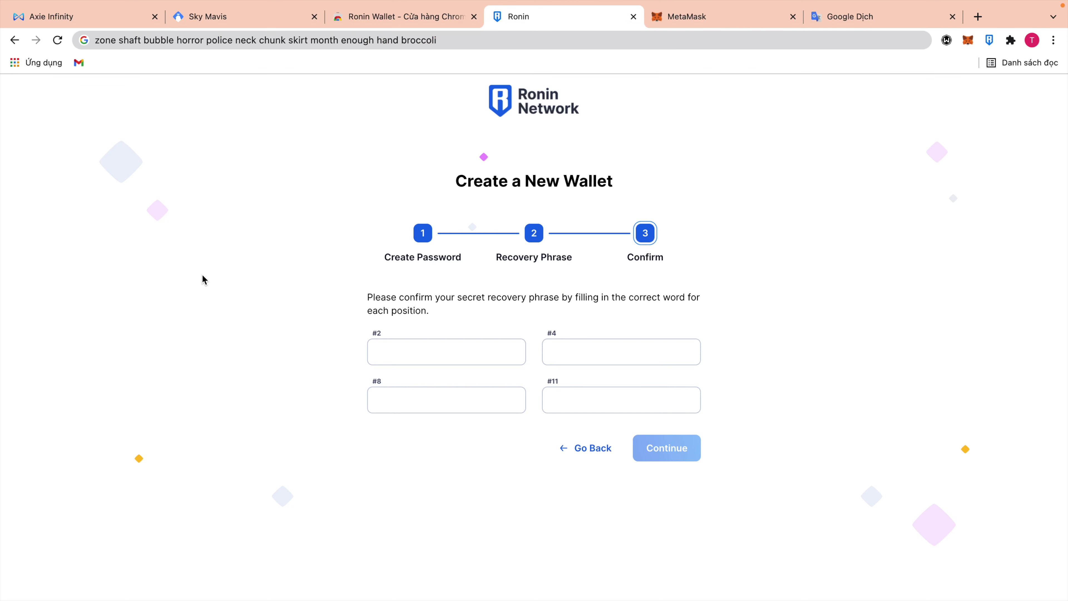
pyautogui.moveTo(374, 335); pyautogui.dragTo(383, 335)
pyautogui.moveTo(544, 332); pyautogui.dragTo(559, 333)
pyautogui.moveTo(370, 382); pyautogui.dragTo(560, 381)
# Fill in recovery words #2 and #4 copied from the phrase in the address bar.
pyautogui.doubleClick(131, 40)
pyautogui.press('super+c')
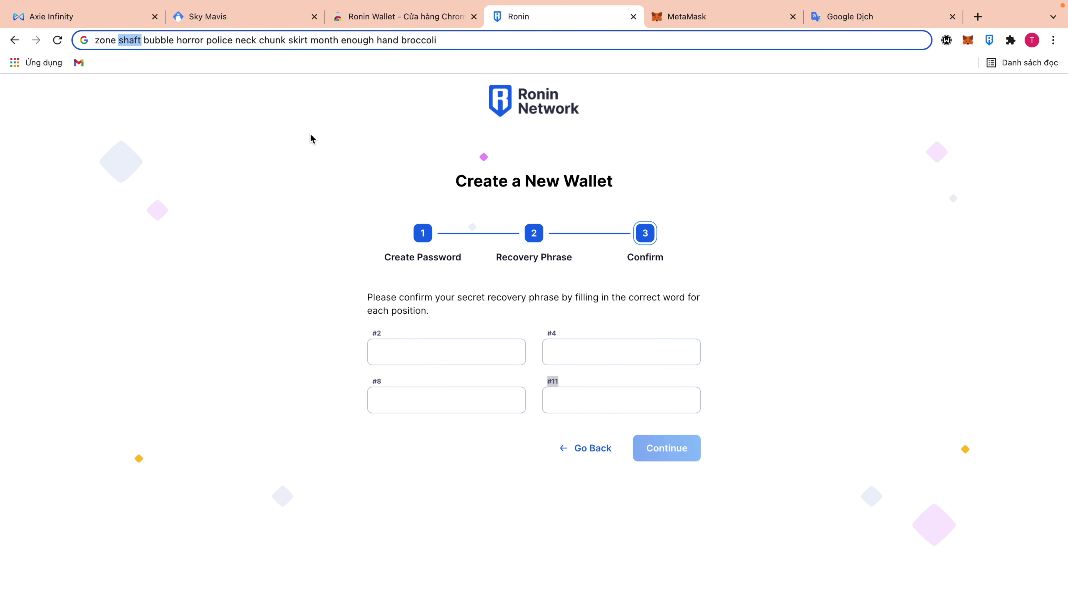
pyautogui.click(453, 353)
pyautogui.press('super+v')
pyautogui.doubleClick(190, 41)
pyautogui.press('super+c')
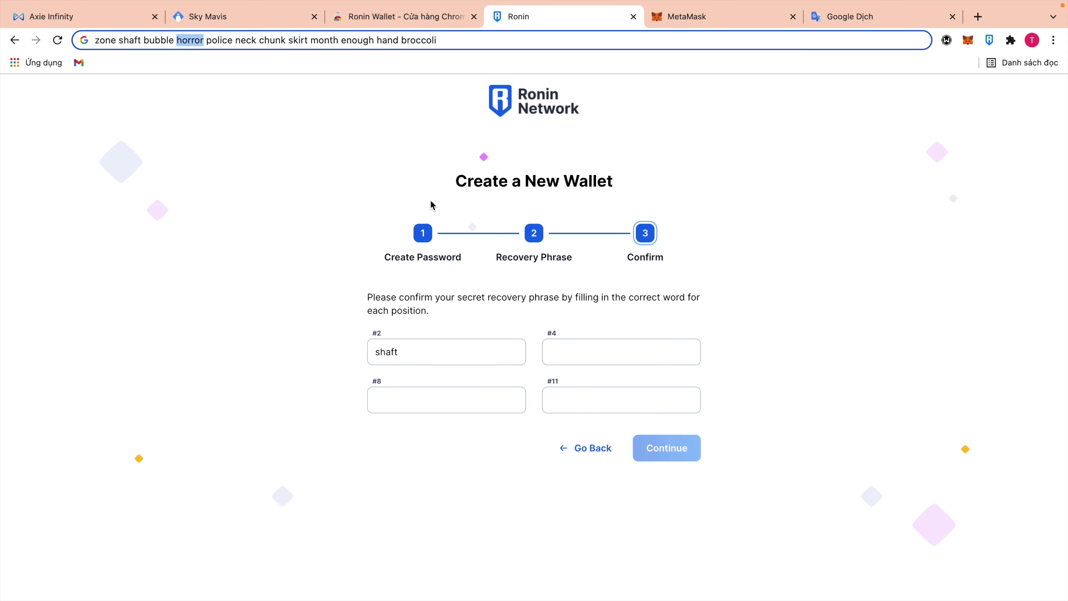
pyautogui.click(626, 358)
pyautogui.press('super+v')
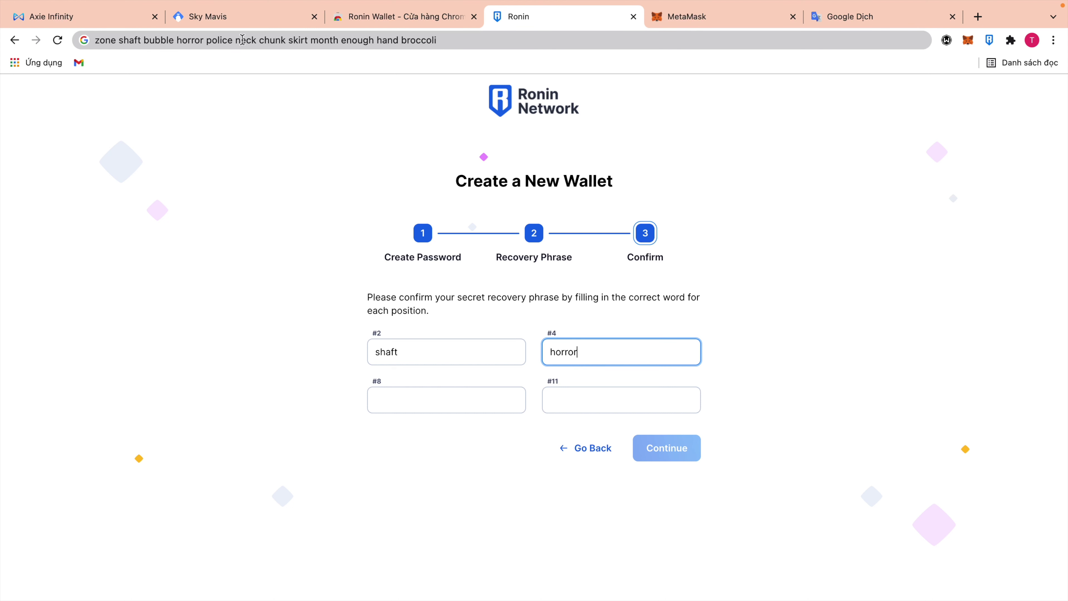
# Fill in recovery words #8 and #11 copied from the phrase.
pyautogui.doubleClick(302, 40)
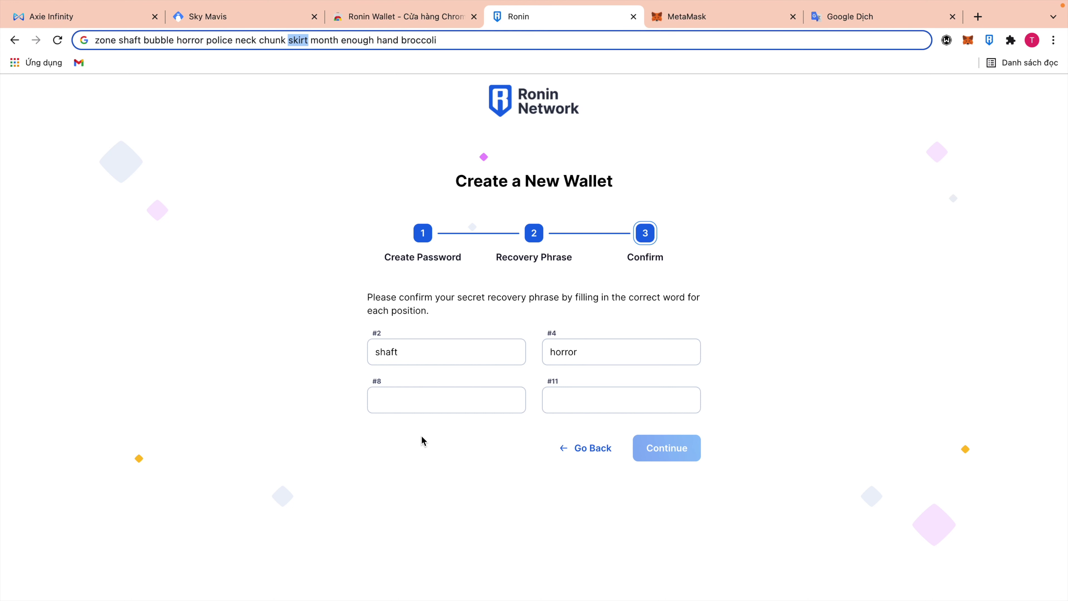
pyautogui.click(422, 401)
pyautogui.write('skirt')
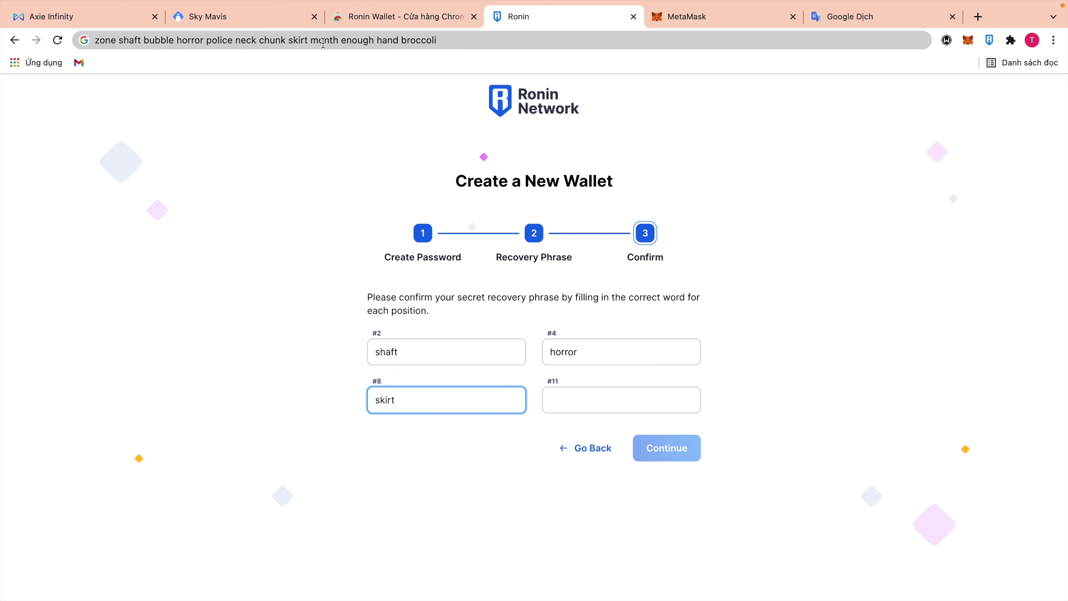
pyautogui.doubleClick(395, 40)
pyautogui.press('super+c')
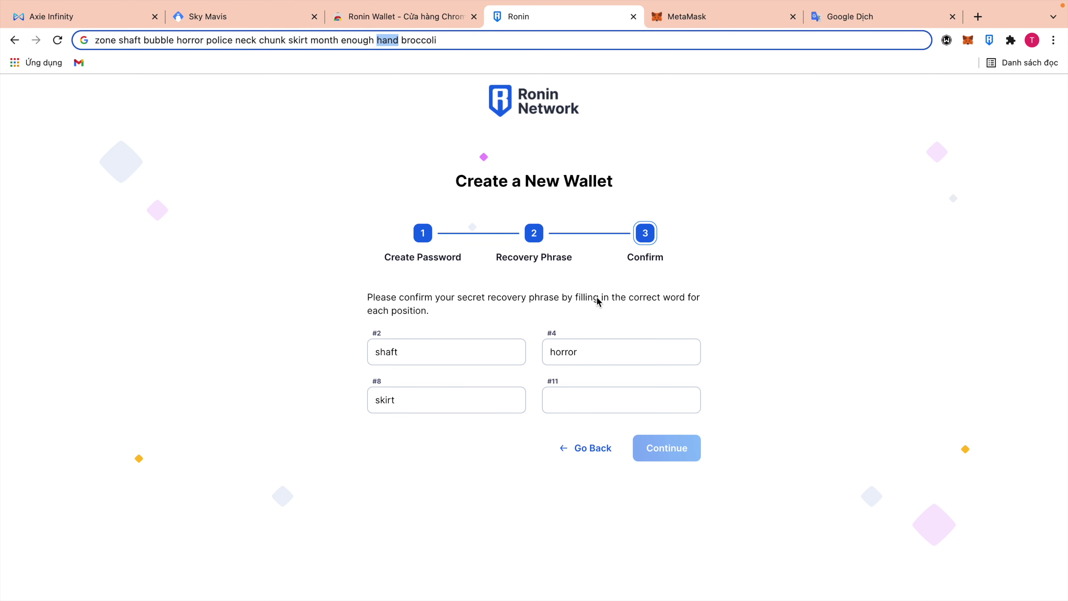
pyautogui.click(602, 396)
pyautogui.press('super+v')
# Finish wallet setup and view the new account on Ronin Explorer.
pyautogui.click(689, 441)
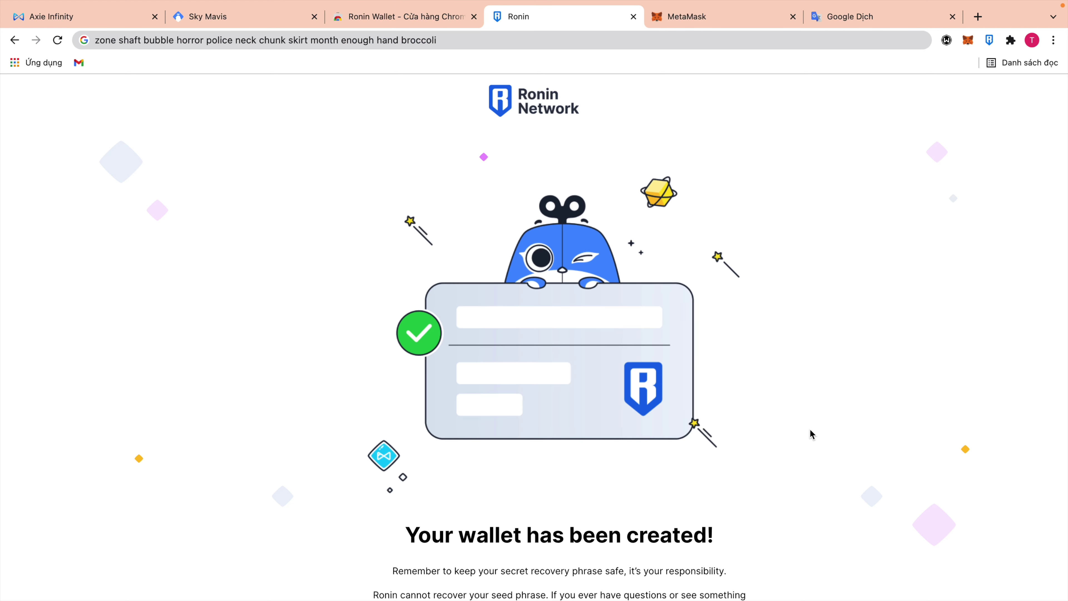
pyautogui.scroll(-1, 794, 391)
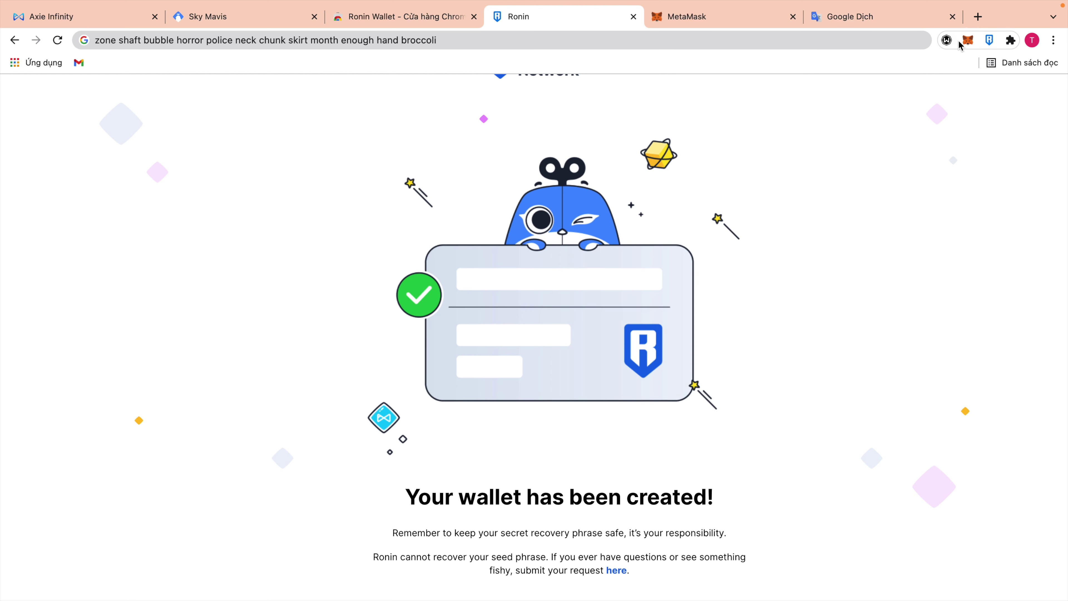
pyautogui.click(983, 41)
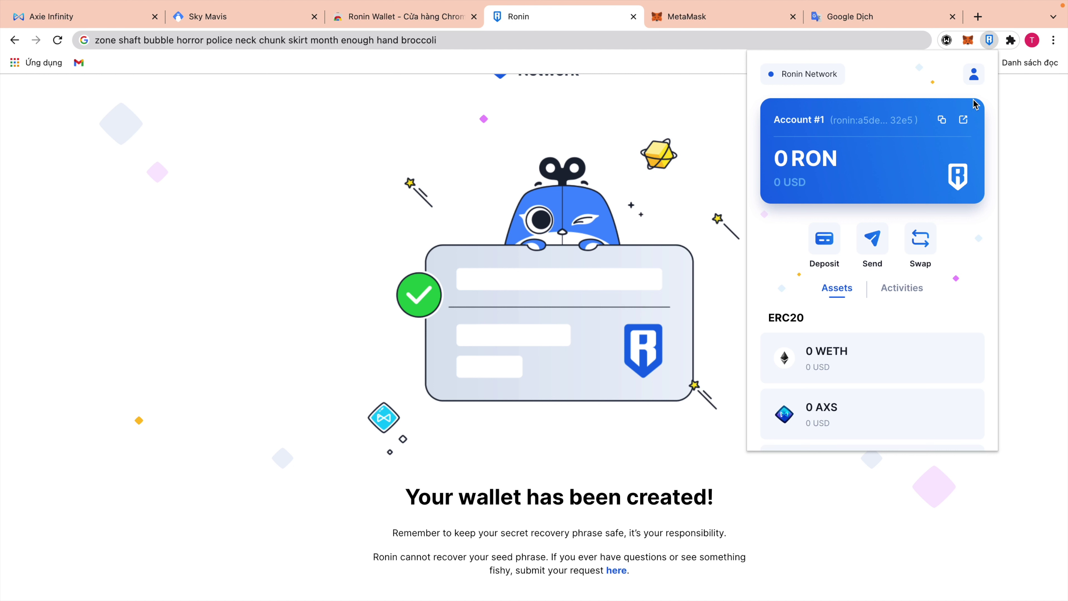
pyautogui.click(964, 120)
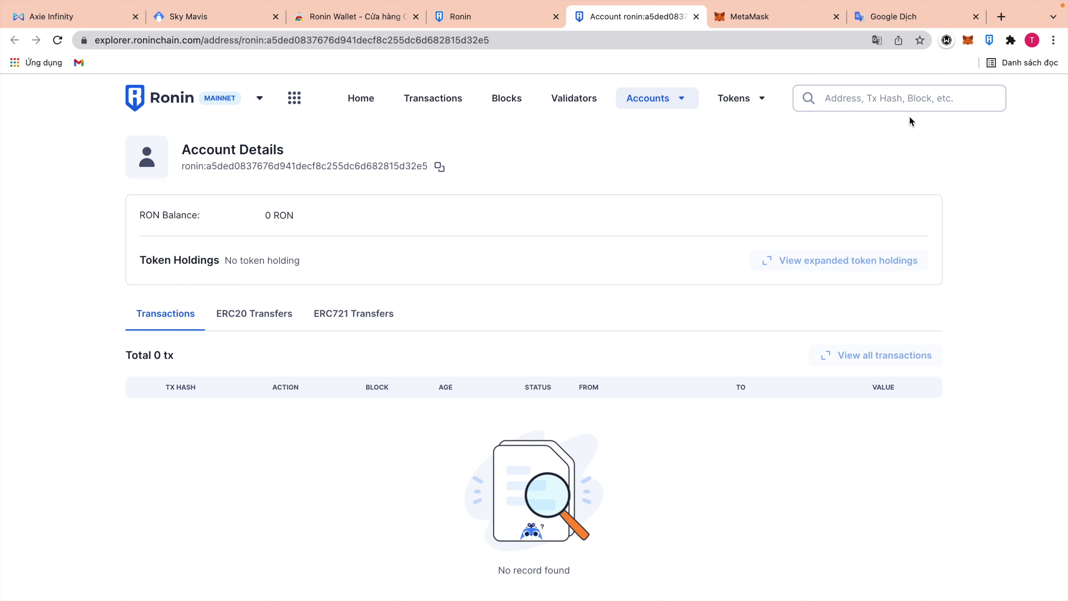
# Browse the account's ERC20, ERC721 and Transactions tabs, noting its 0 RON balance.
pyautogui.click(990, 46)
pyautogui.click(624, 239)
pyautogui.click(260, 319)
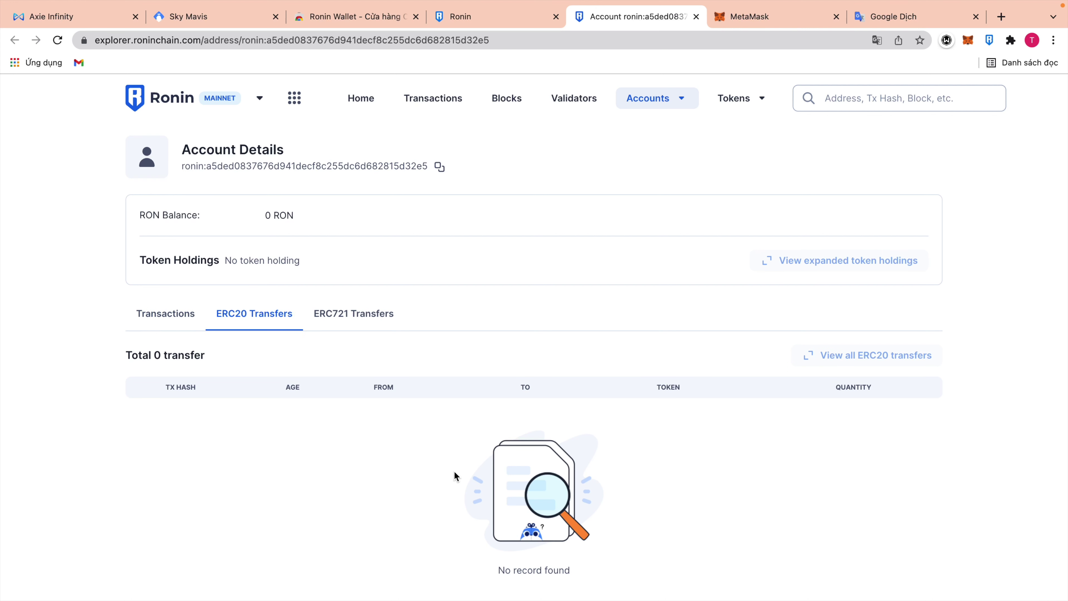
pyautogui.click(358, 314)
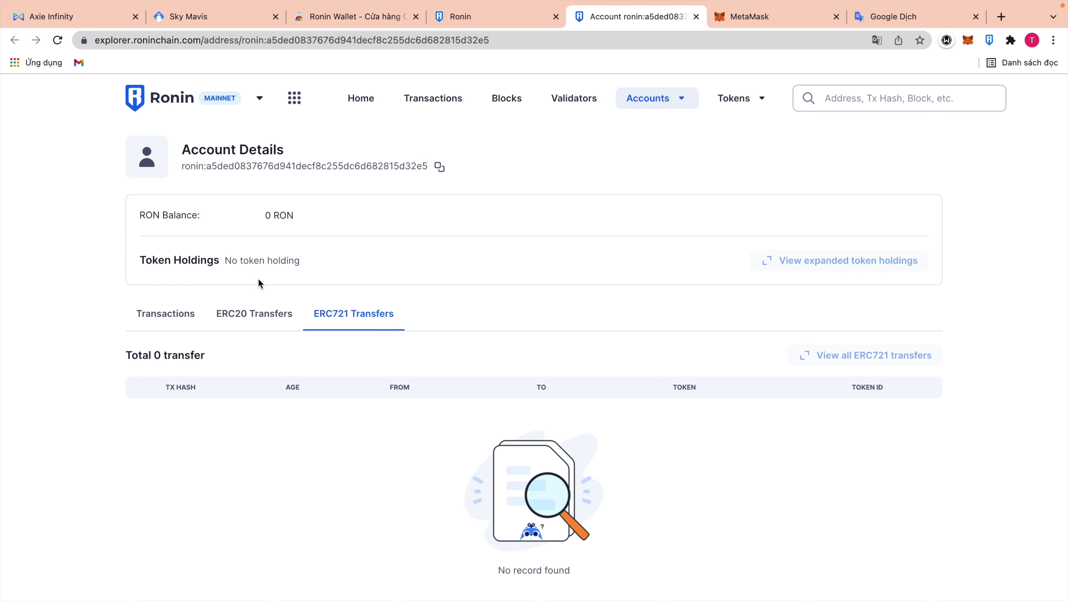
pyautogui.moveTo(266, 215); pyautogui.dragTo(327, 216)
pyautogui.click(170, 314)
# Reopen Ronin Wallet to review Account #1's zero-balance asset list.
pyautogui.click(991, 41)
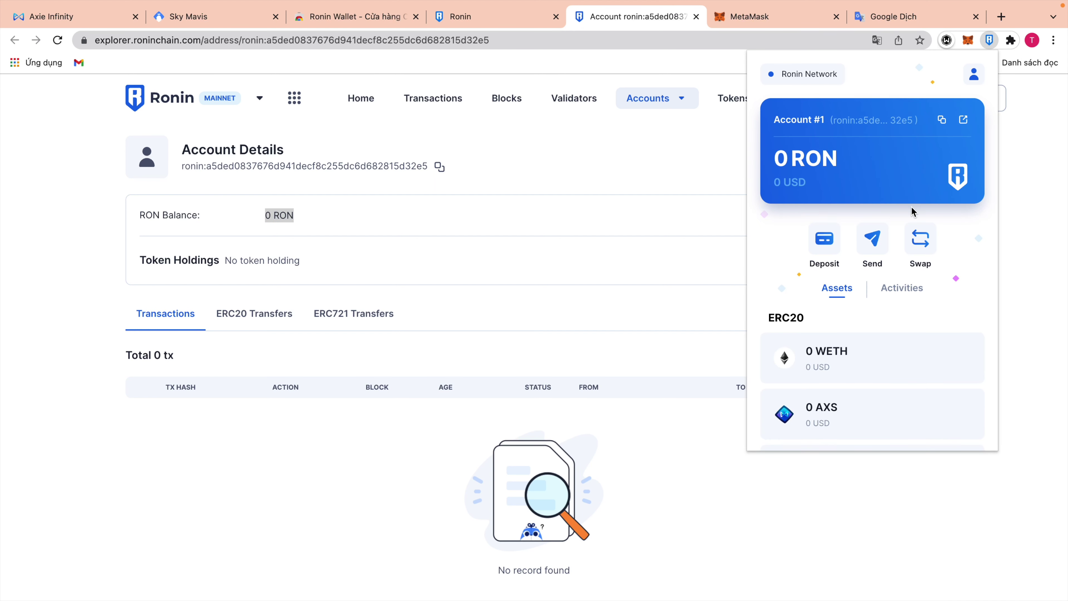
pyautogui.scroll(-7, 912, 211)
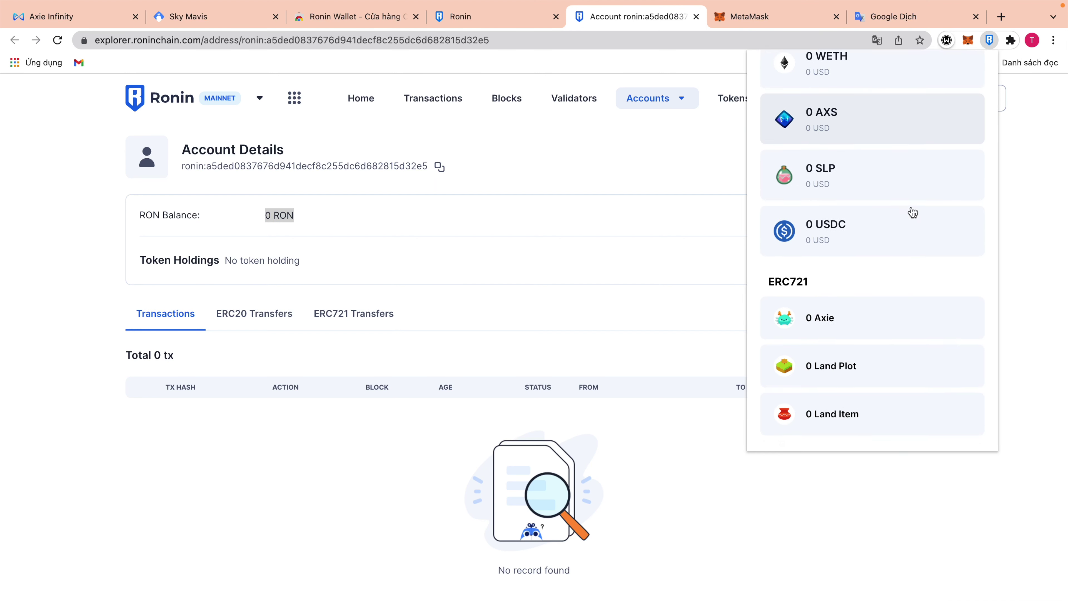
pyautogui.scroll(7, 912, 212)
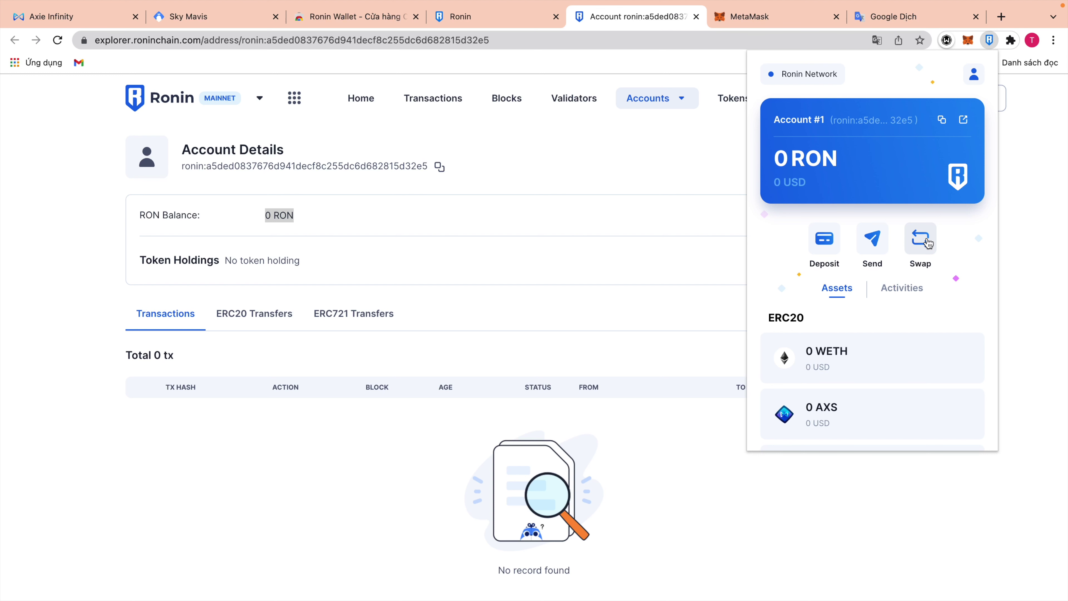
# Choose Deposit in Ronin Wallet and continue to Ronin Bridge to deposit ETH.
pyautogui.click(831, 242)
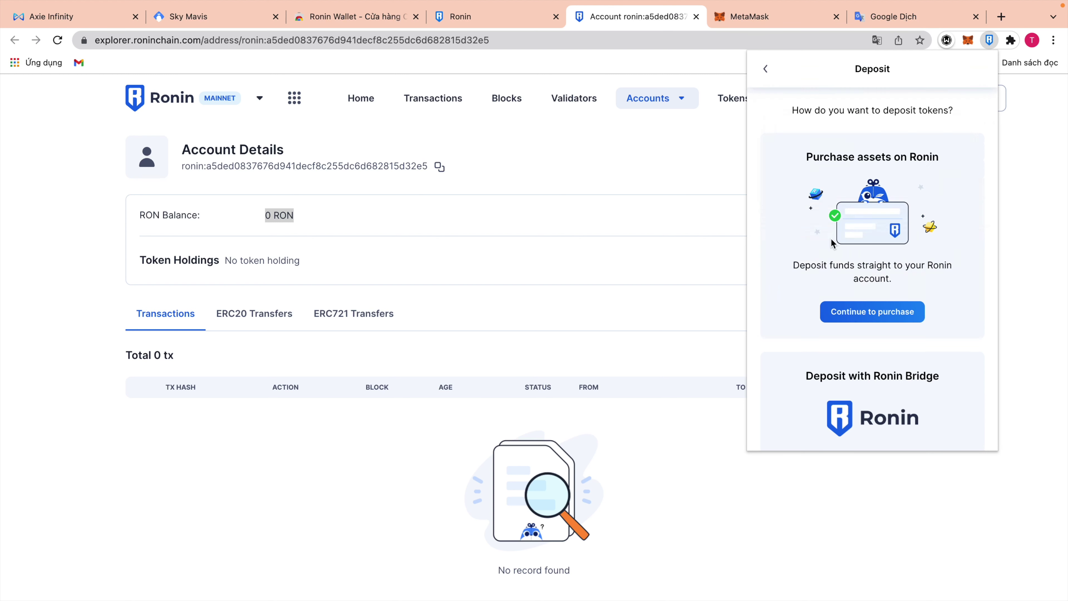
pyautogui.scroll(-3, 921, 330)
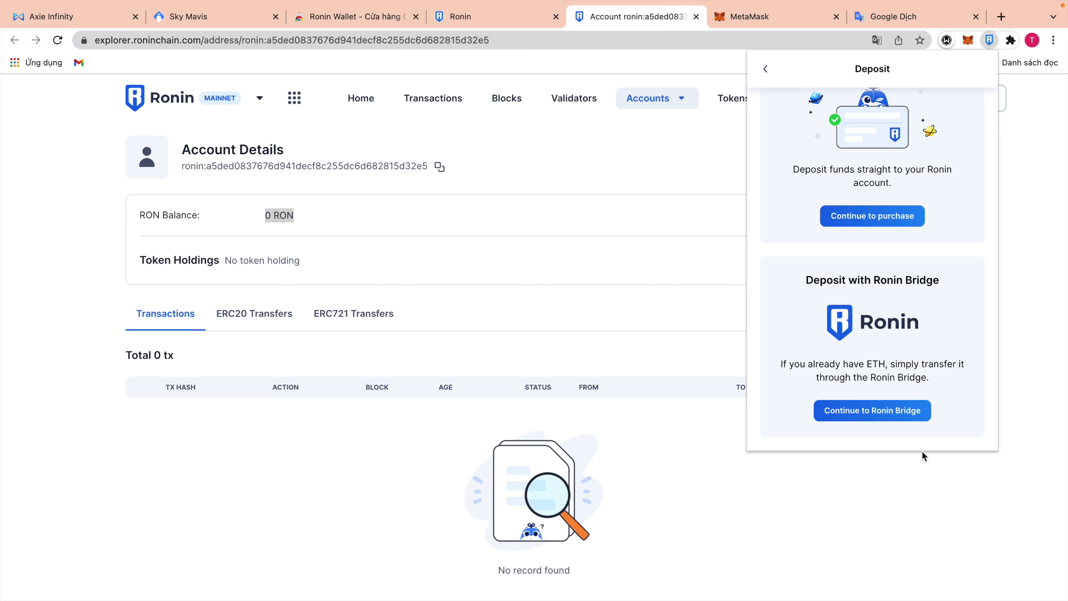
pyautogui.click(901, 414)
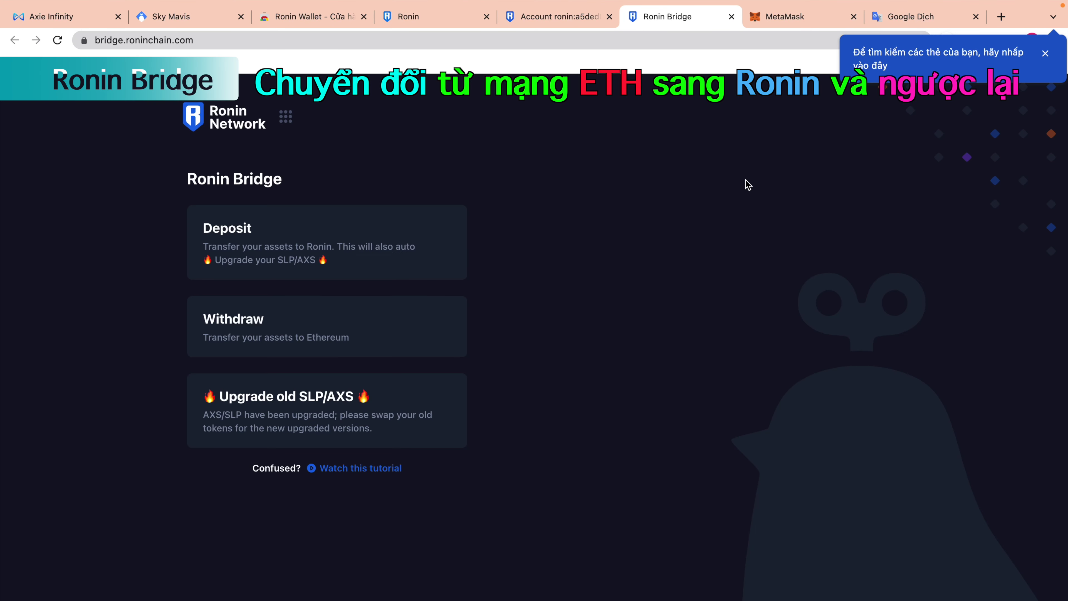
# Dismiss the tab search tip and check the MetaMask account's ETH balance.
pyautogui.click(1045, 53)
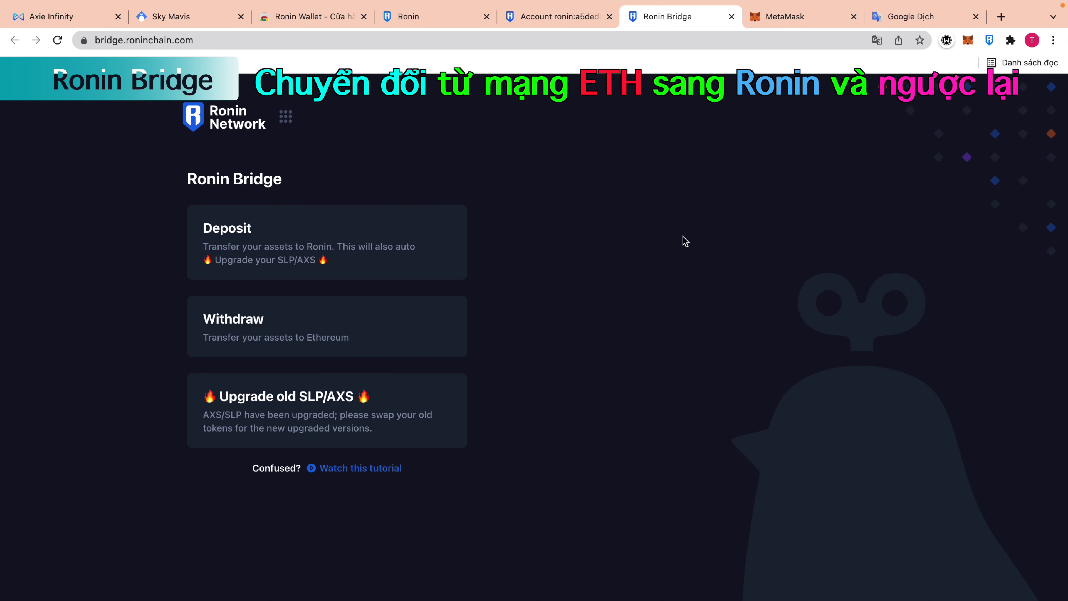
pyautogui.click(968, 40)
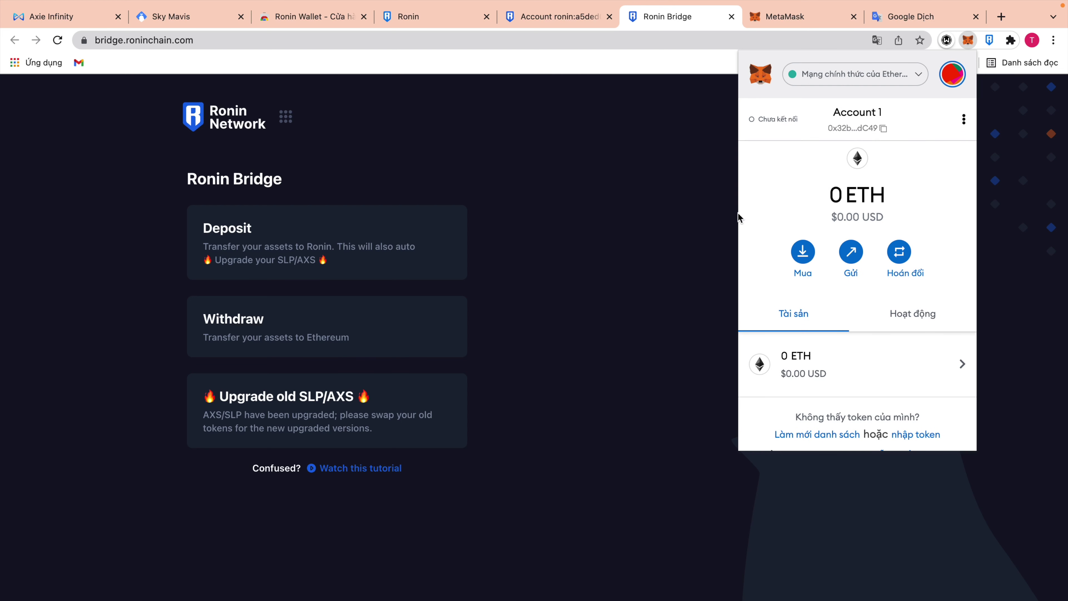
pyautogui.click(561, 265)
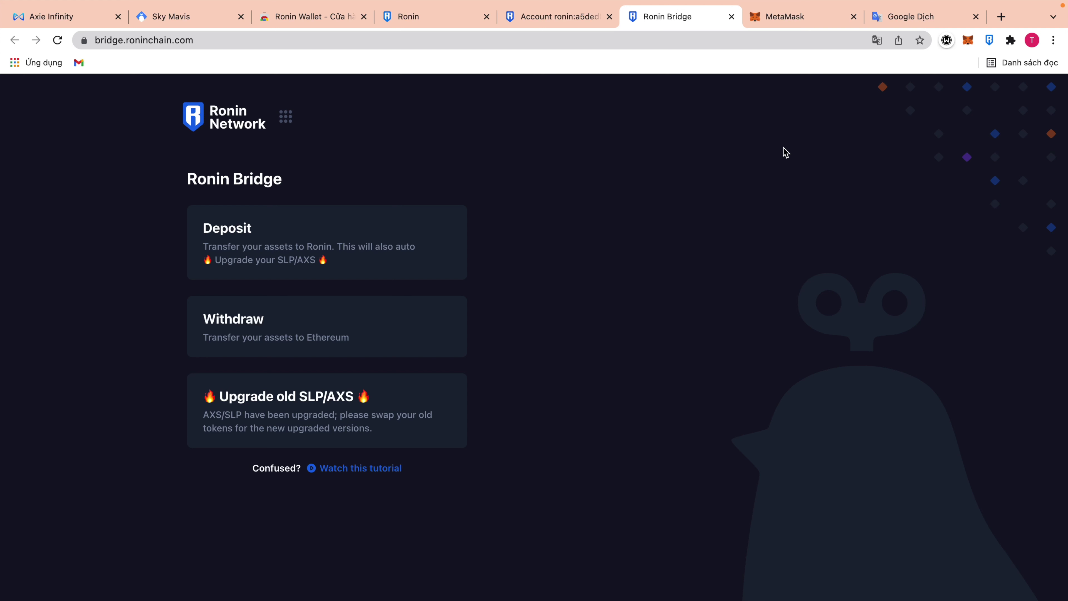
# Start a deposit, connect MetaMask Account 1 to the bridge, and select ETH as the asset.
pyautogui.click(403, 247)
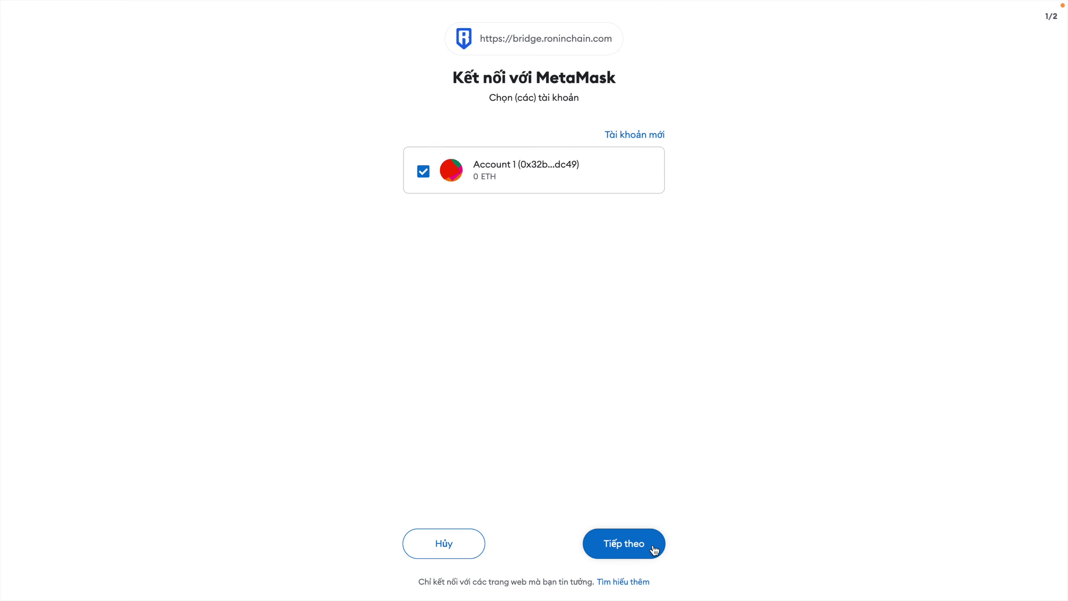
pyautogui.click(654, 547)
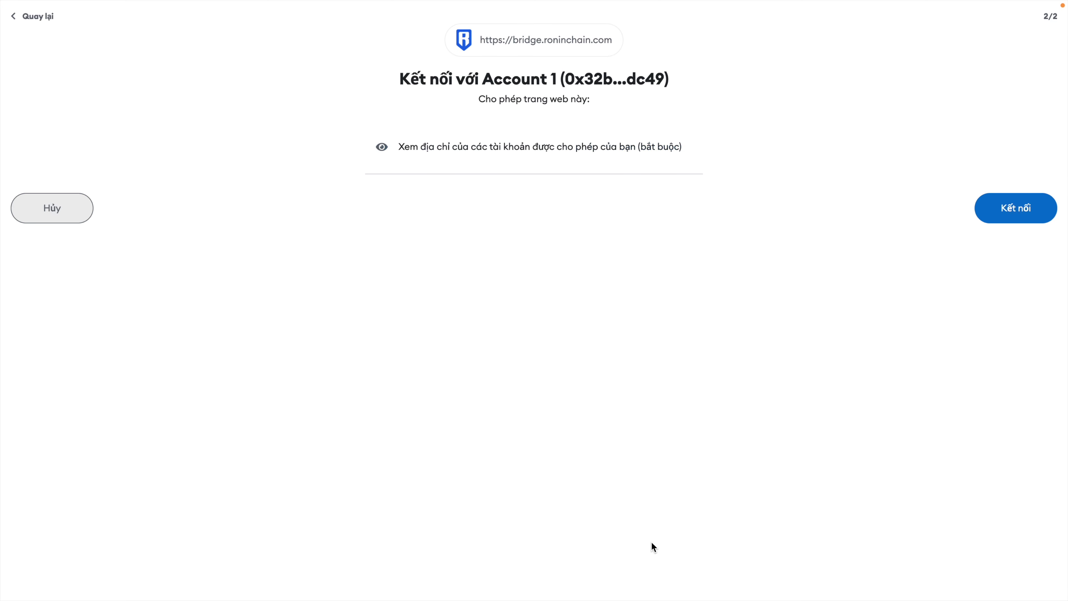
pyautogui.click(977, 219)
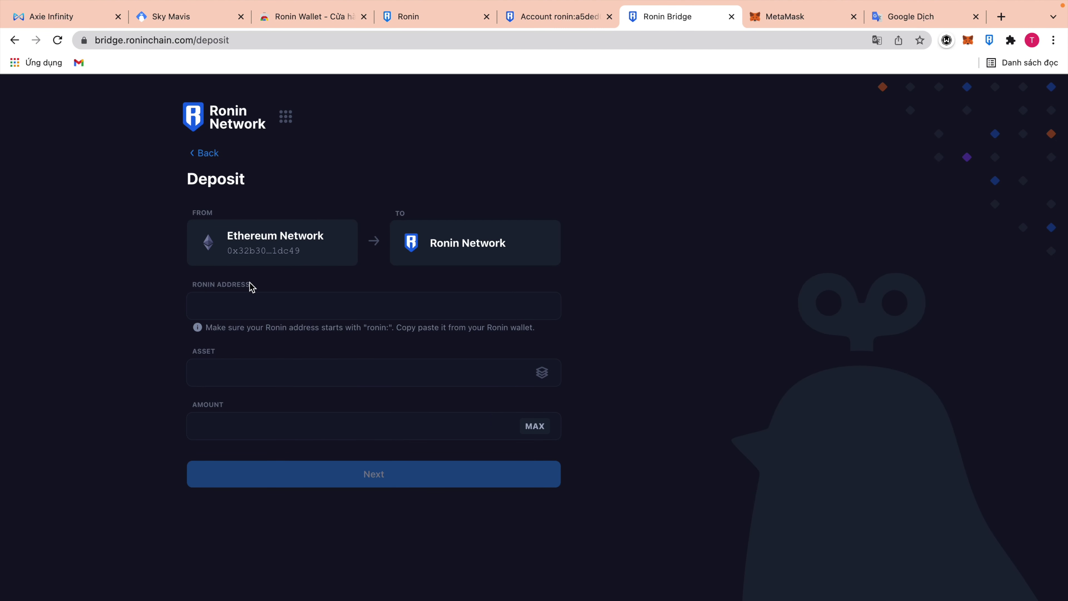
pyautogui.click(441, 384)
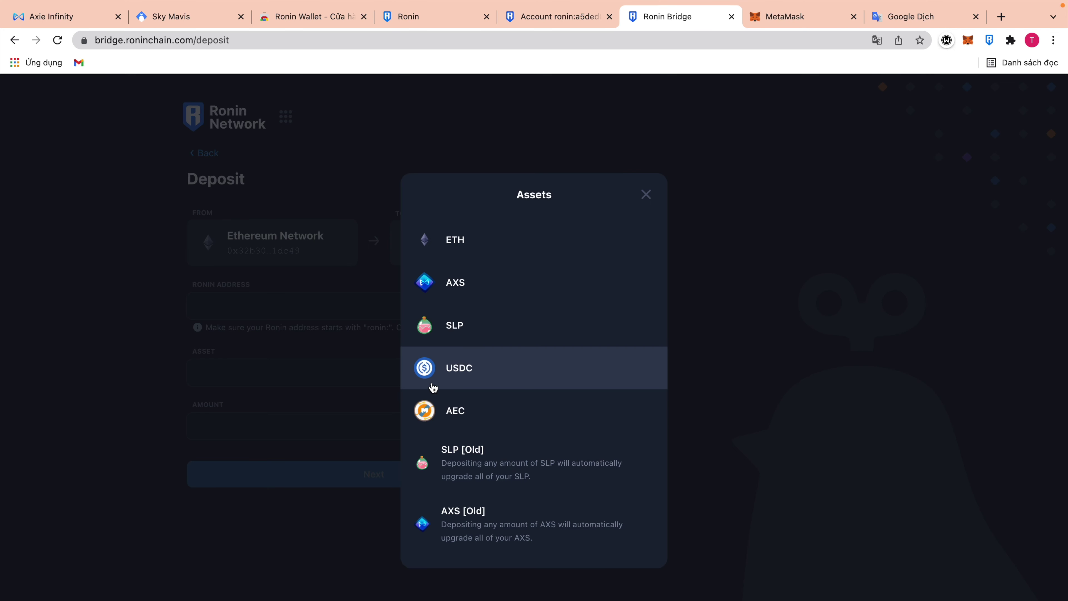
pyautogui.click(487, 252)
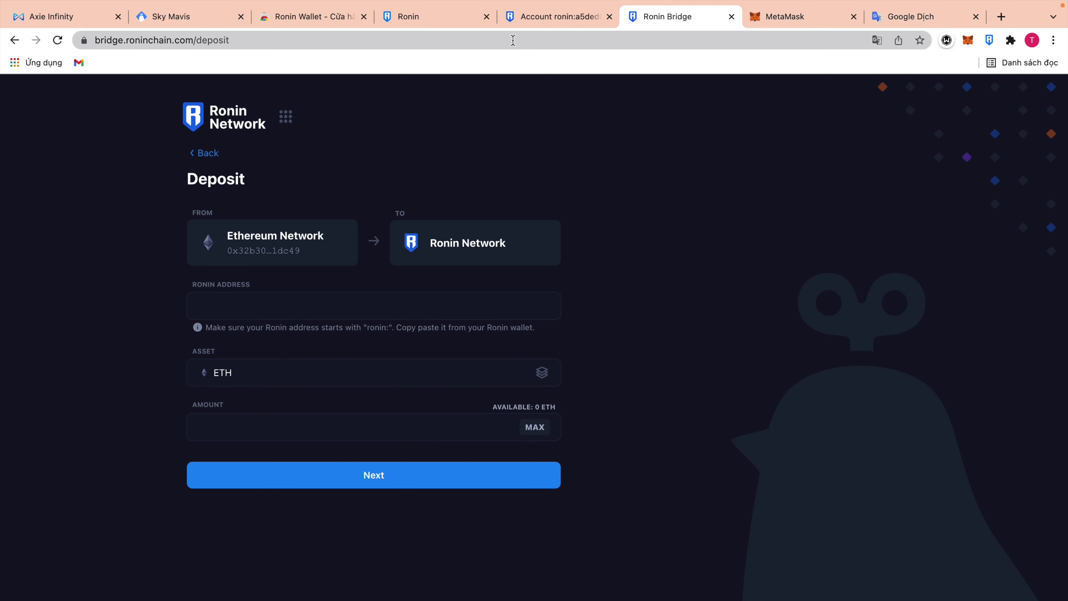
# Copy the Ronin wallet address and paste it into the deposit form's Ronin Address field.
pyautogui.click(989, 41)
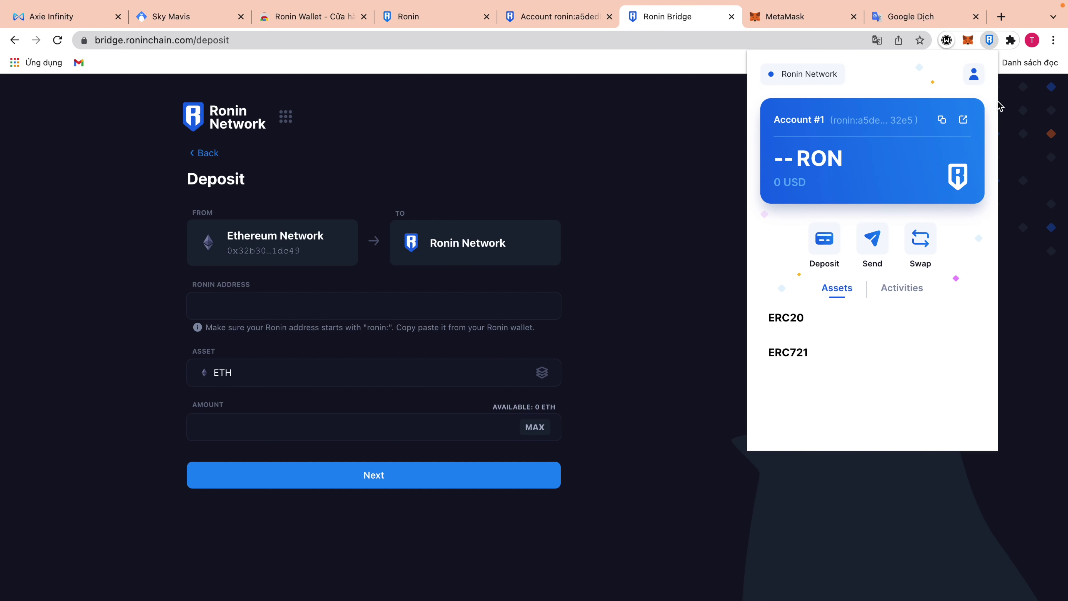
pyautogui.click(942, 121)
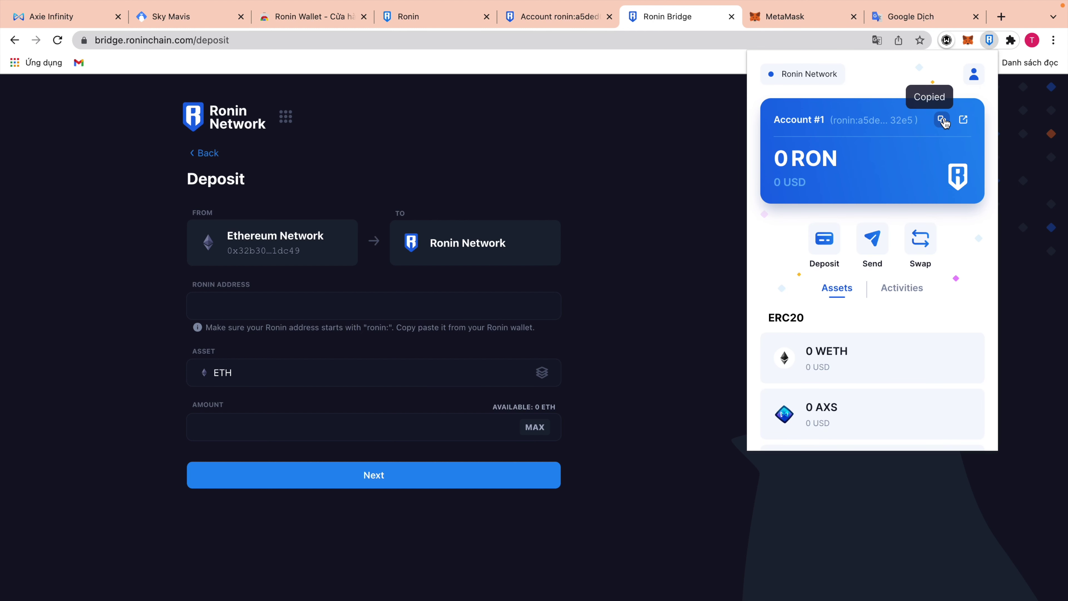
pyautogui.click(880, 369)
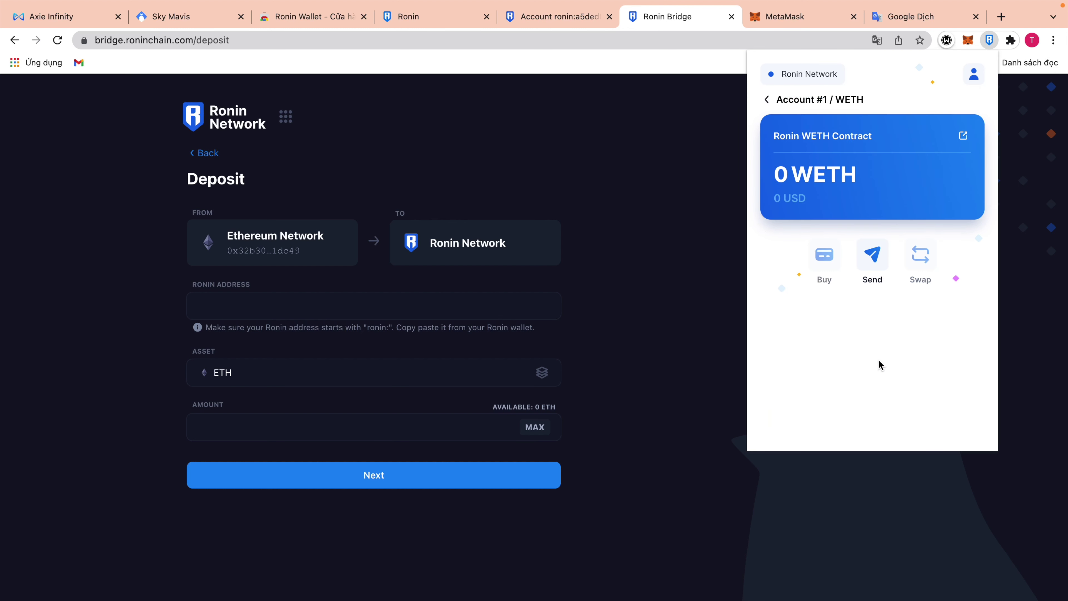
pyautogui.click(767, 99)
pyautogui.click(941, 120)
pyautogui.click(682, 243)
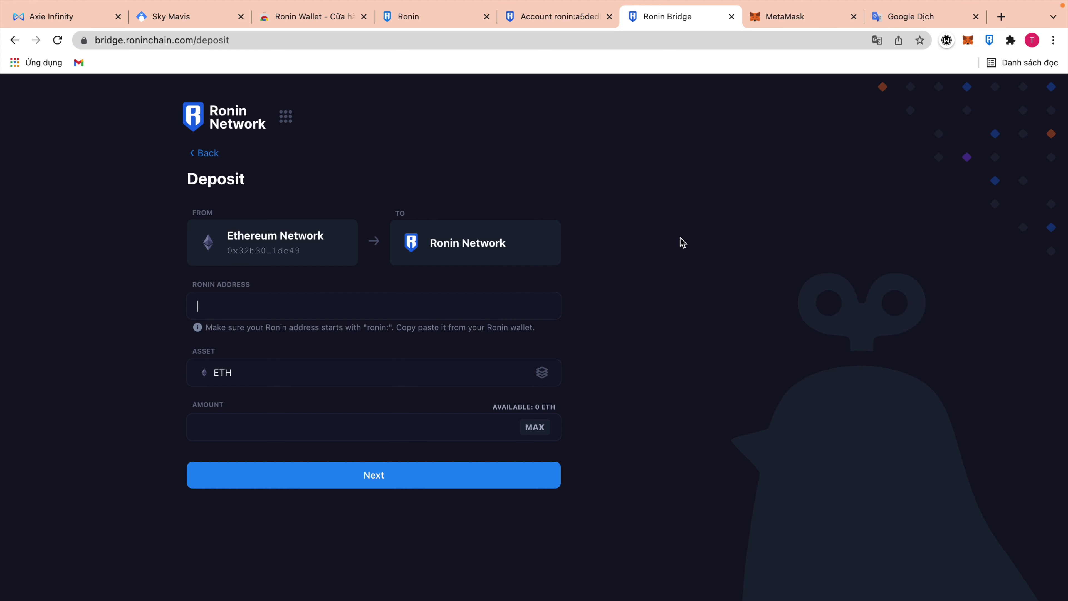
pyautogui.press('super+v')
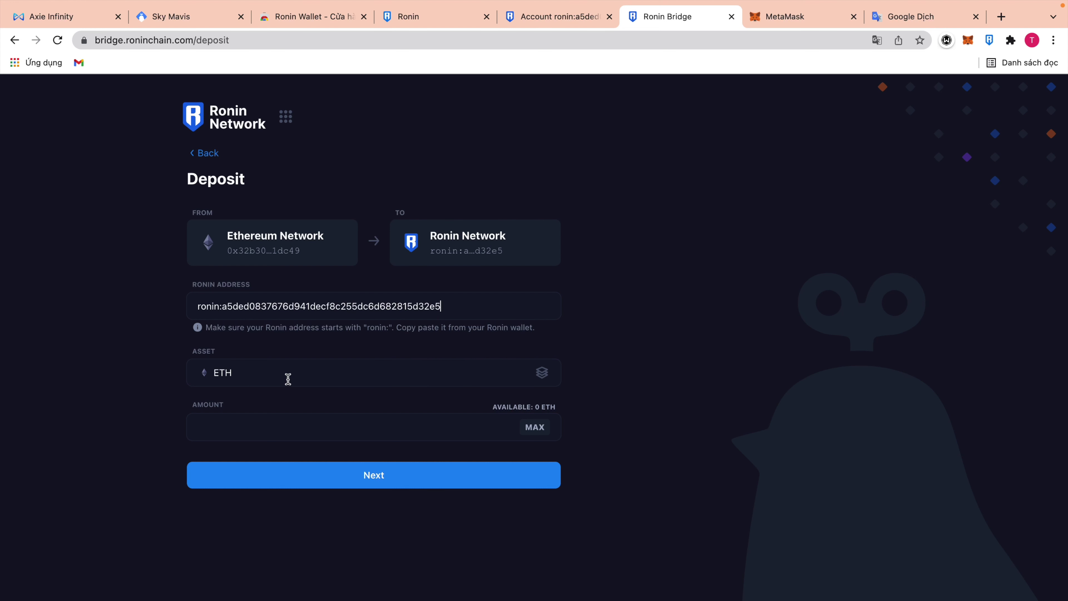
# Check the MetaMask and Ronin wallet balances, then enter 0.05 as the deposit amount.
pyautogui.click(349, 434)
pyautogui.click(973, 42)
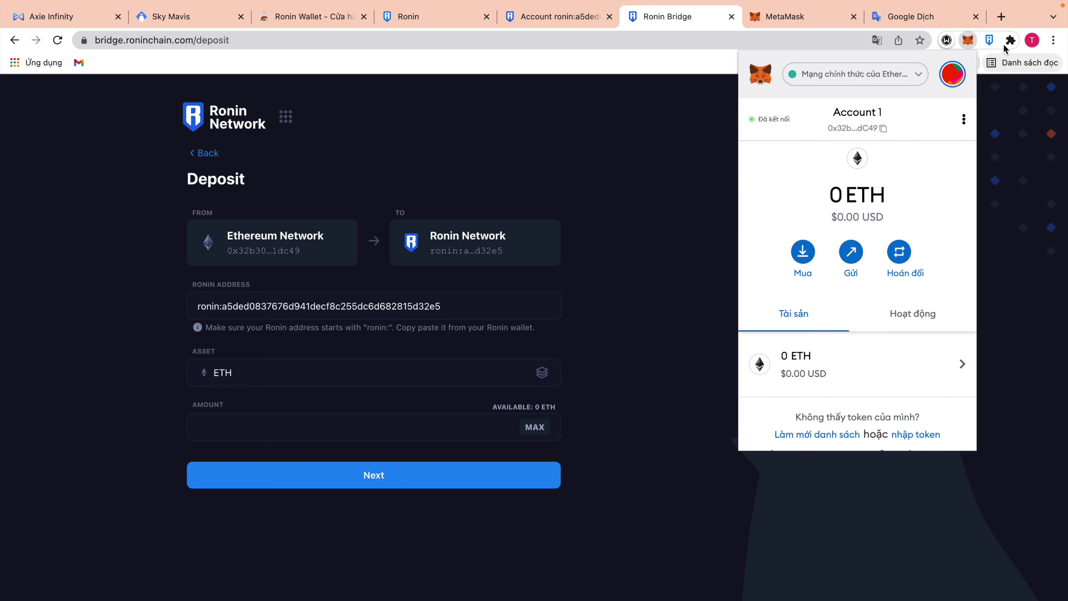
pyautogui.click(989, 40)
pyautogui.scroll(-2, 847, 312)
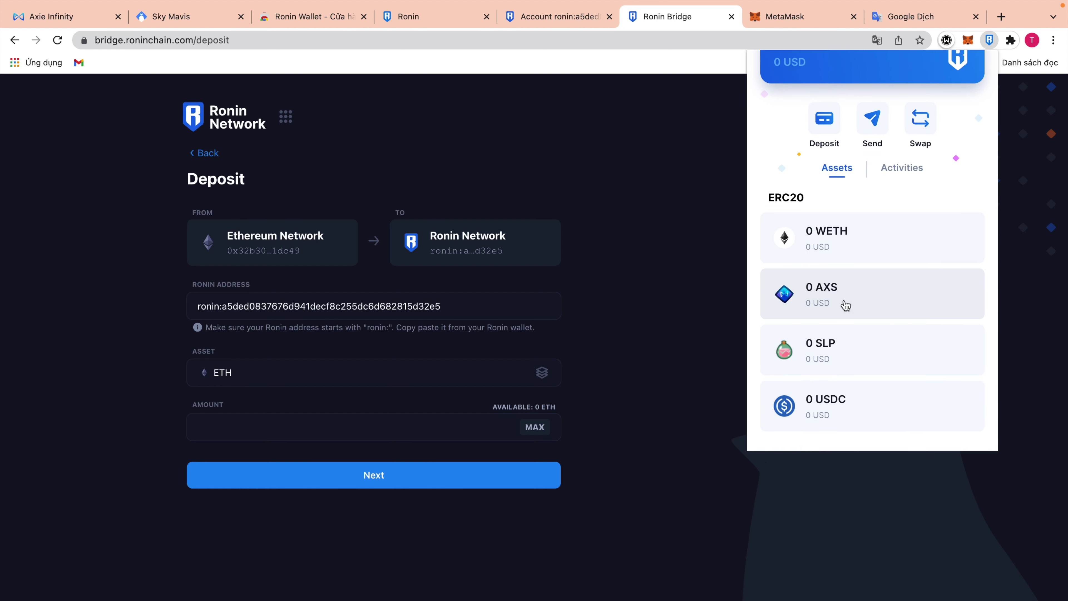
pyautogui.scroll(-1, 846, 306)
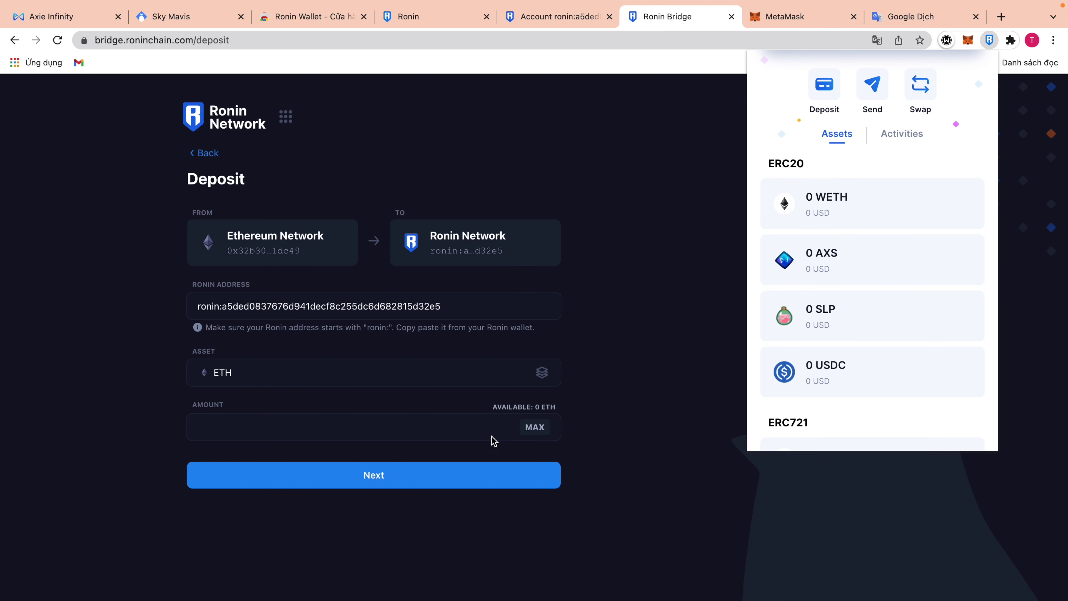
pyautogui.click(470, 422)
pyautogui.write('0')
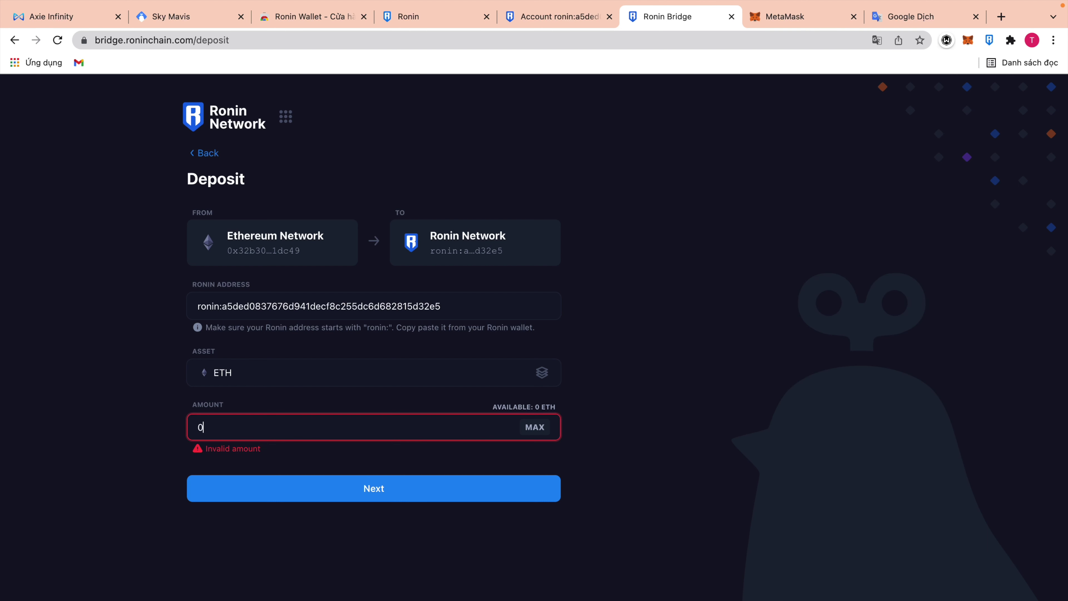
pyautogui.write('.05')
# Check the MetaMask balance and switch the deposit asset to AXS.
pyautogui.click(974, 37)
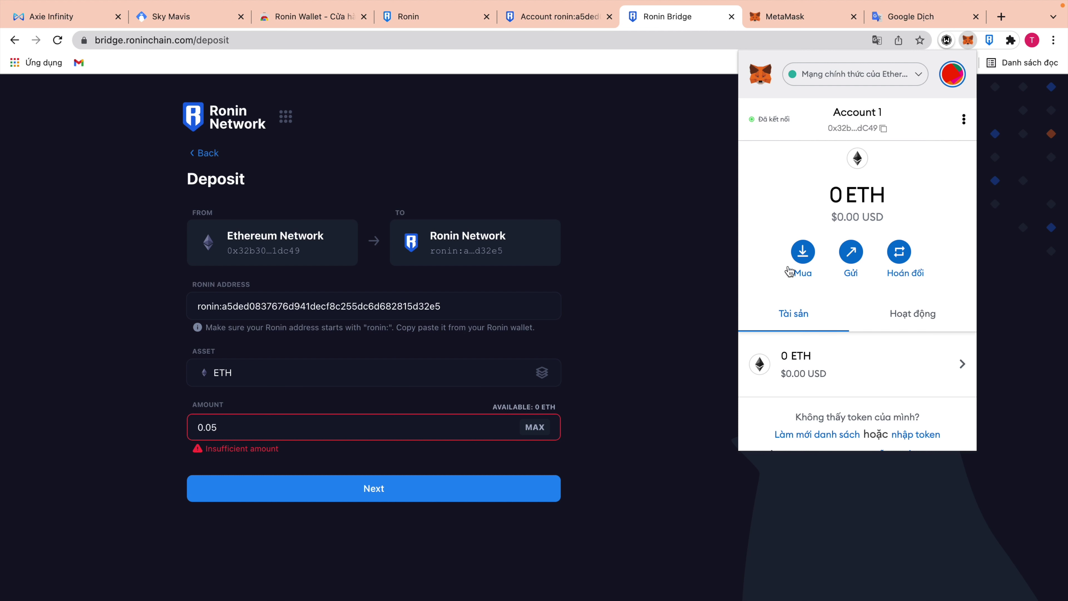
pyautogui.click(630, 432)
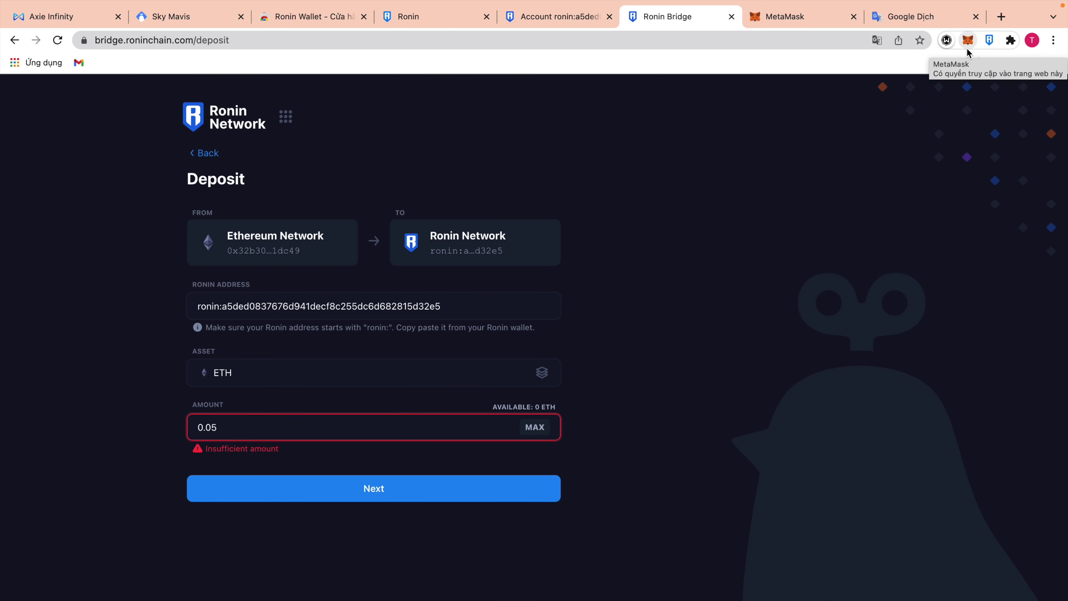
pyautogui.click(539, 379)
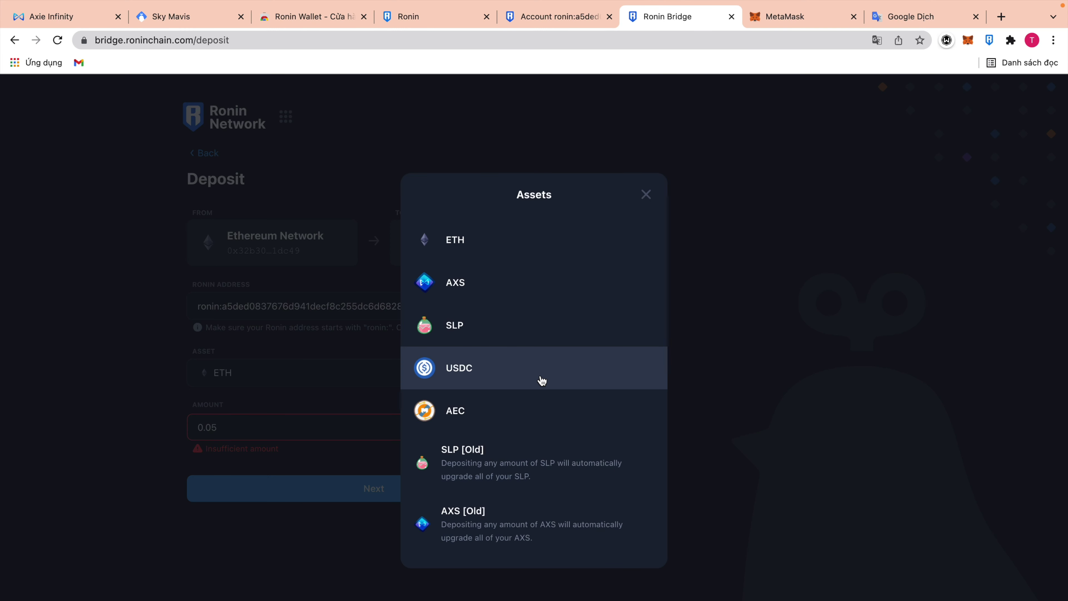
pyautogui.click(486, 293)
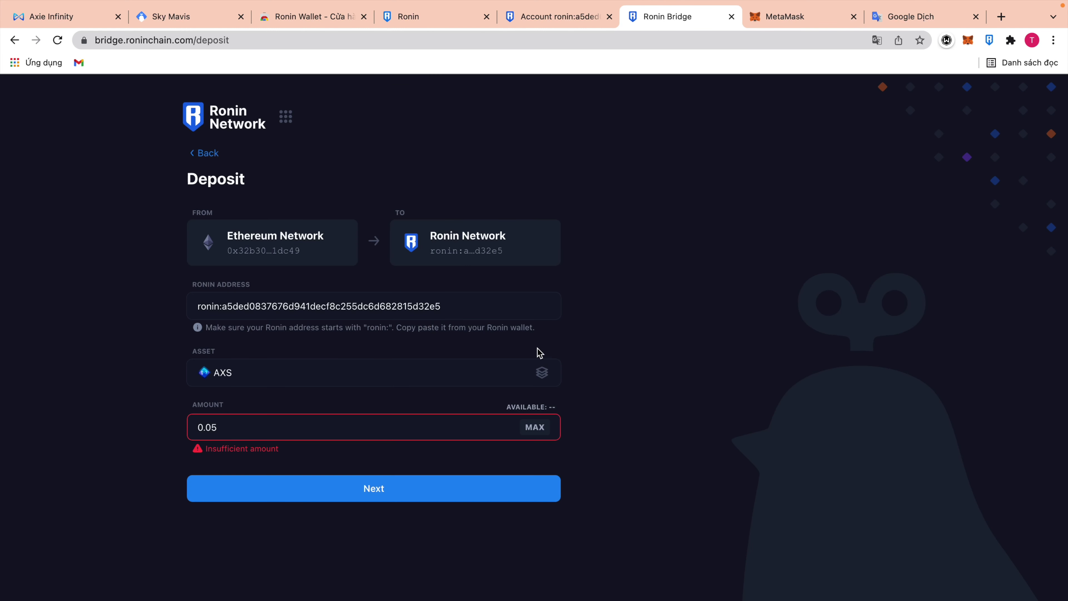
pyautogui.click(543, 379)
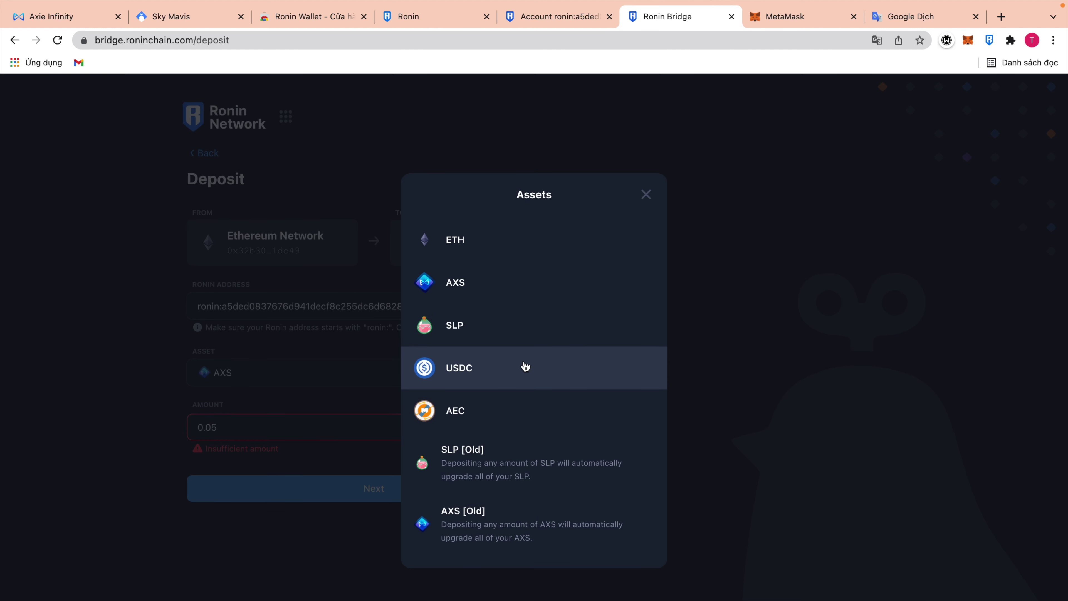
pyautogui.click(646, 195)
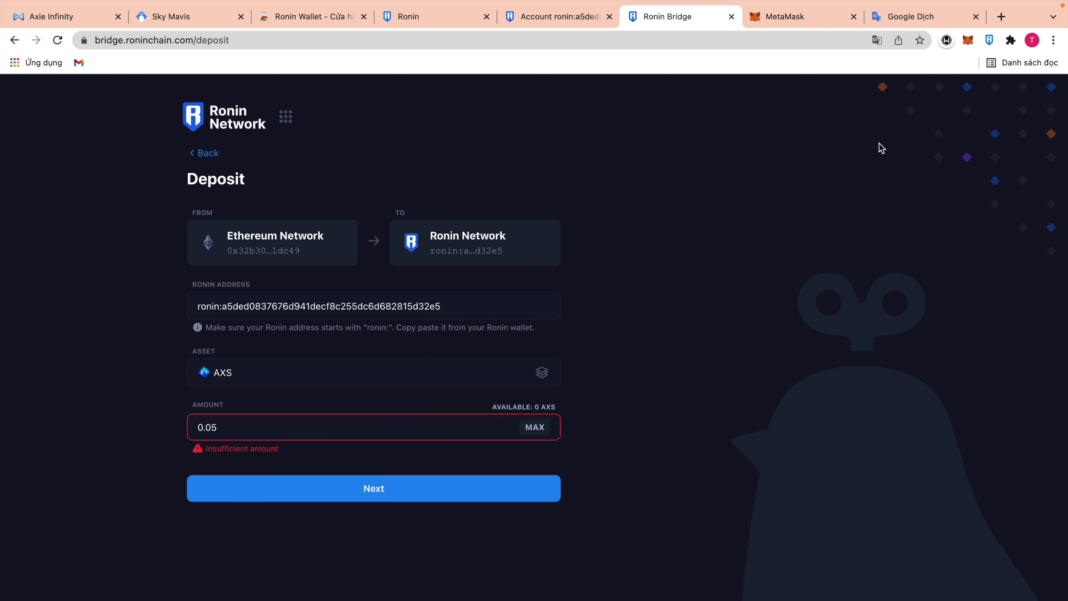
# Glance at the Ronin wallet, then return to the bridge's main page.
pyautogui.click(985, 43)
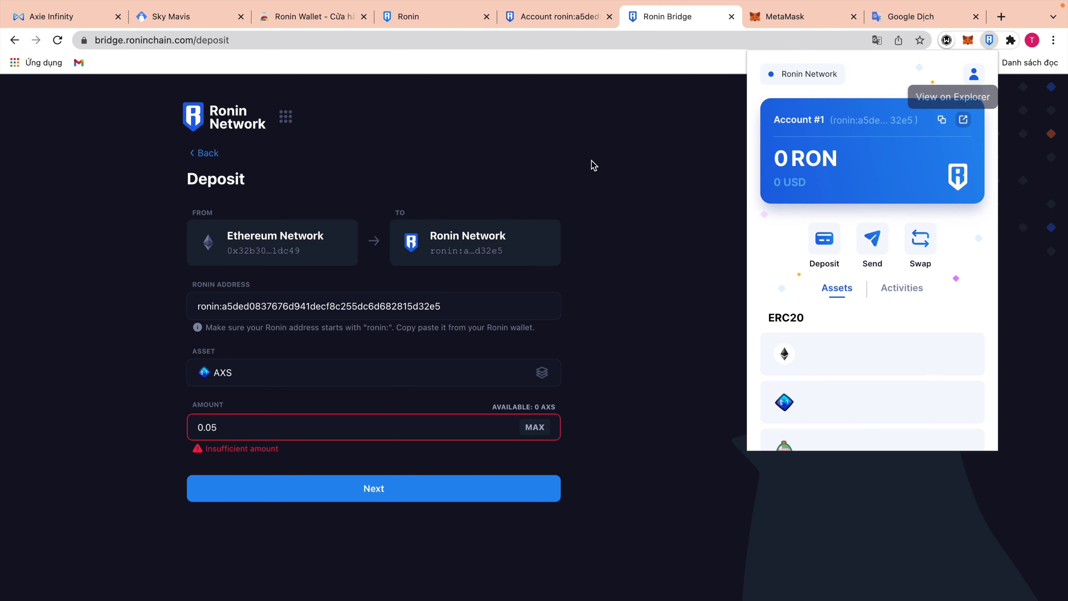
pyautogui.click(687, 150)
pyautogui.click(198, 153)
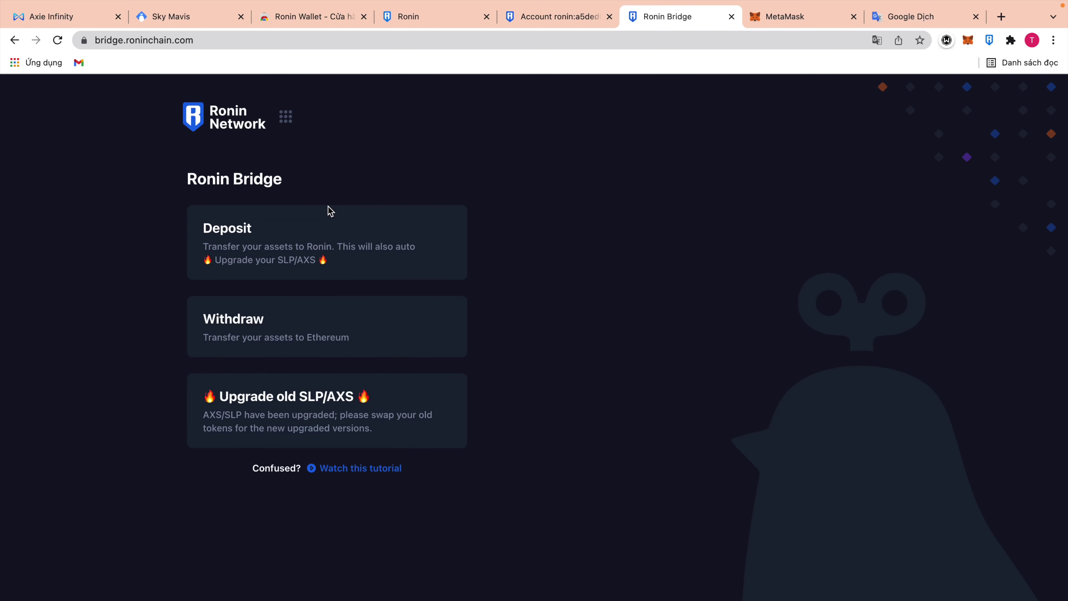
pyautogui.click(989, 40)
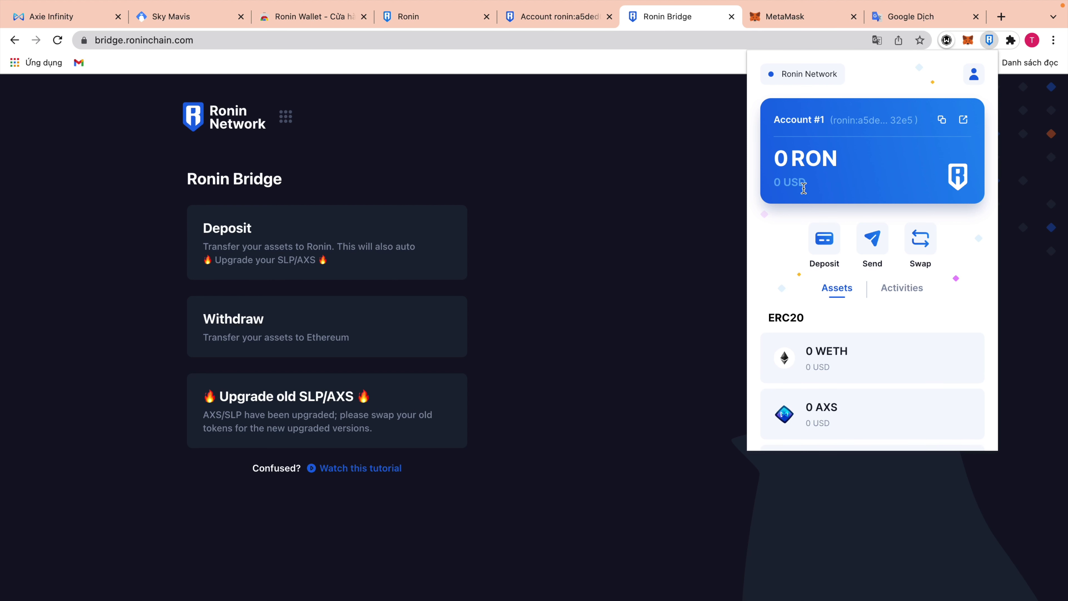
pyautogui.click(968, 43)
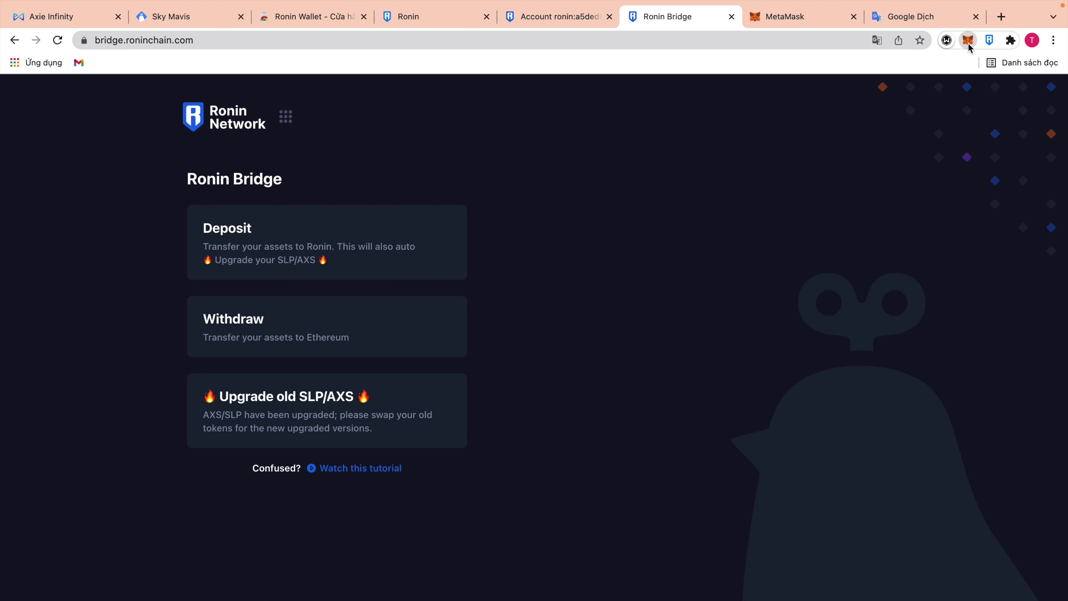
pyautogui.click(968, 44)
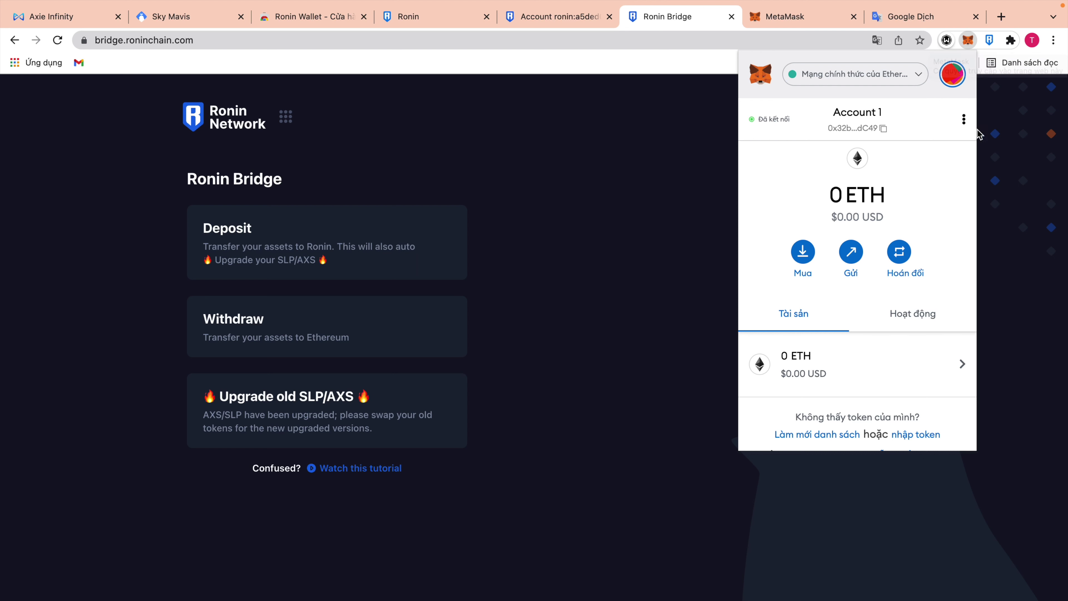
pyautogui.click(386, 337)
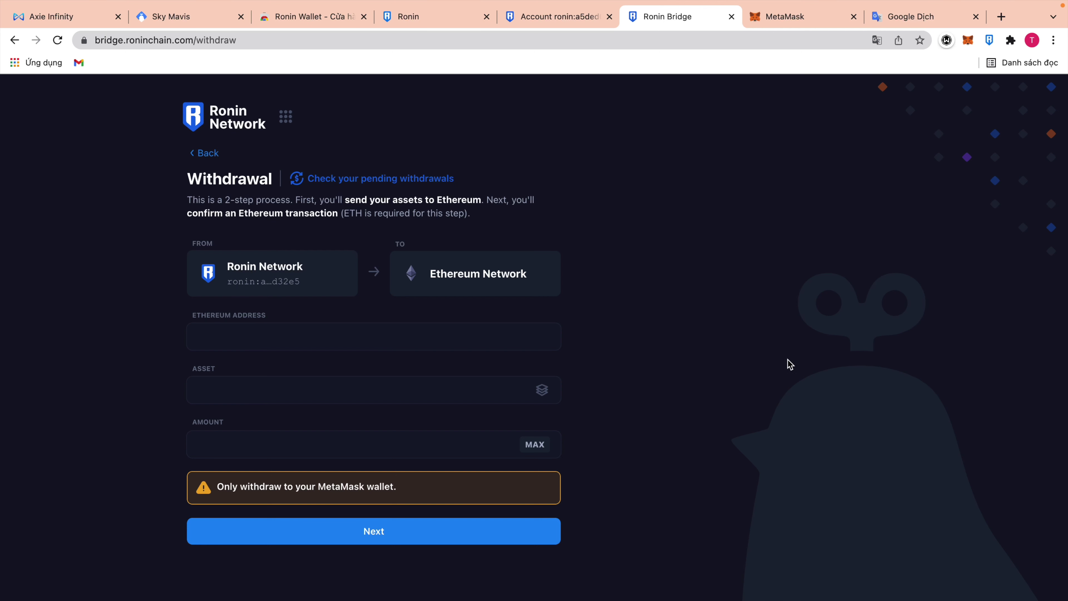
pyautogui.click(784, 17)
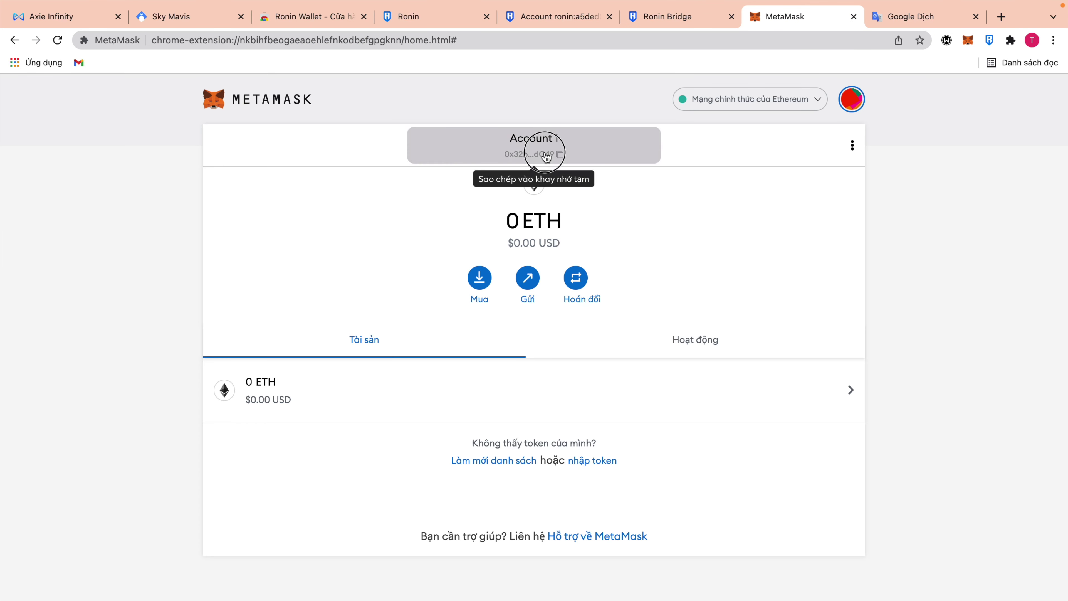
pyautogui.click(683, 20)
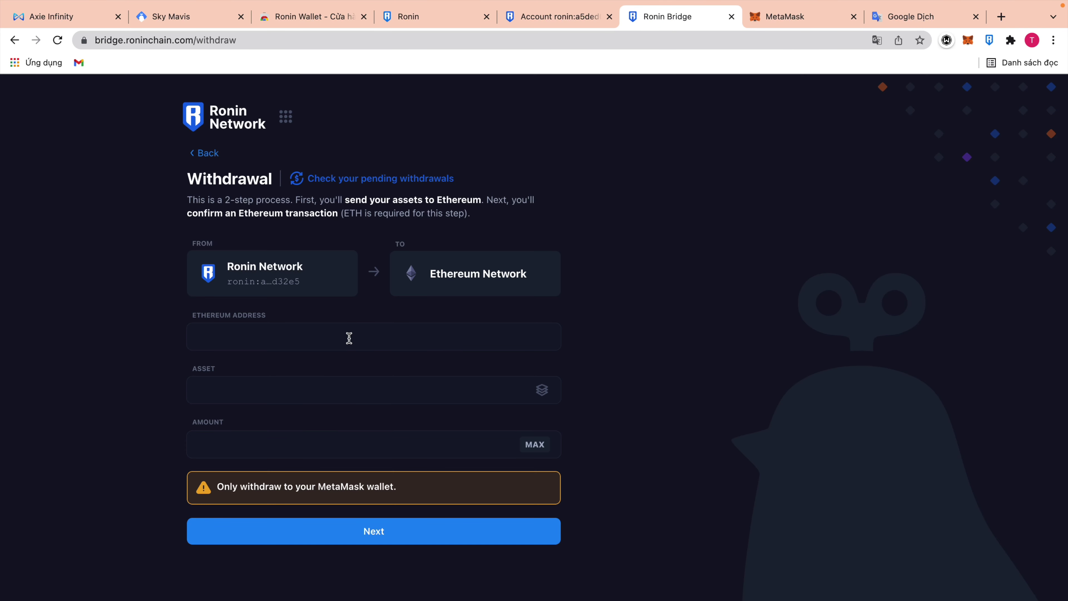
pyautogui.click(349, 338)
pyautogui.press('super+v')
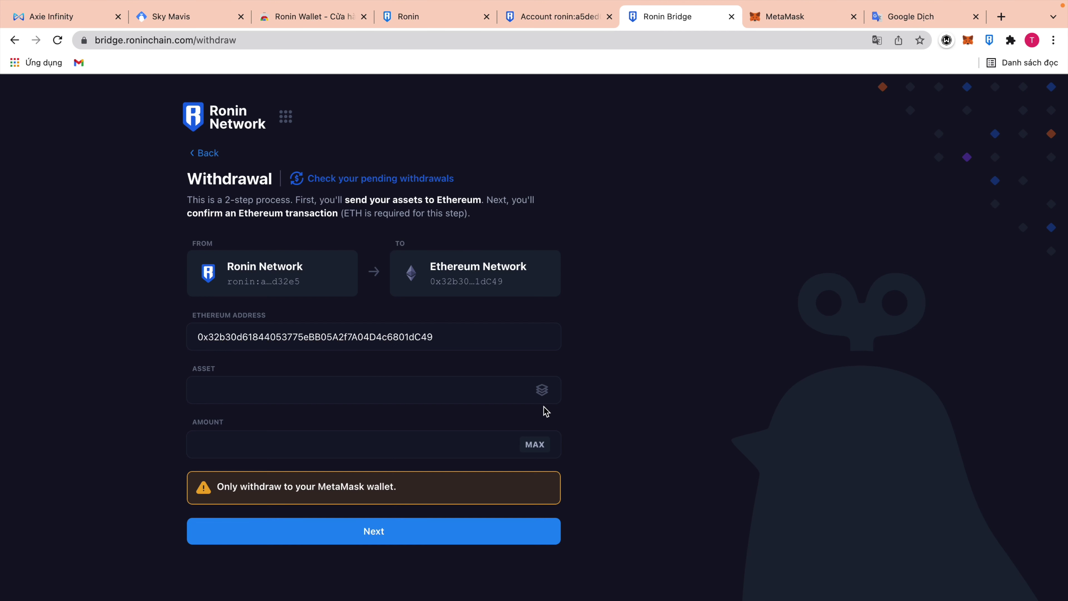
pyautogui.click(542, 392)
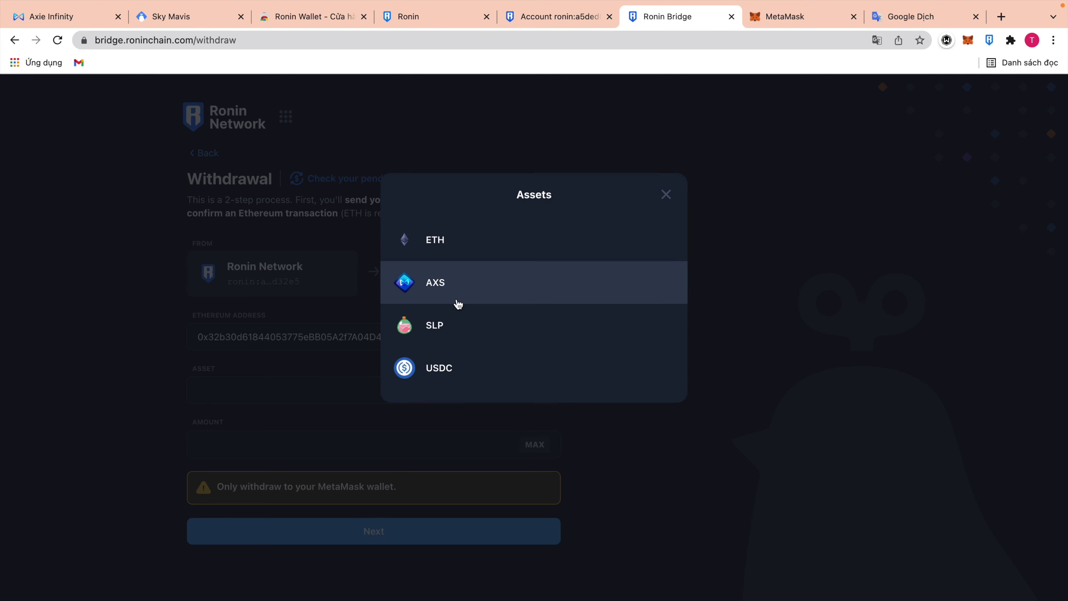
pyautogui.click(450, 374)
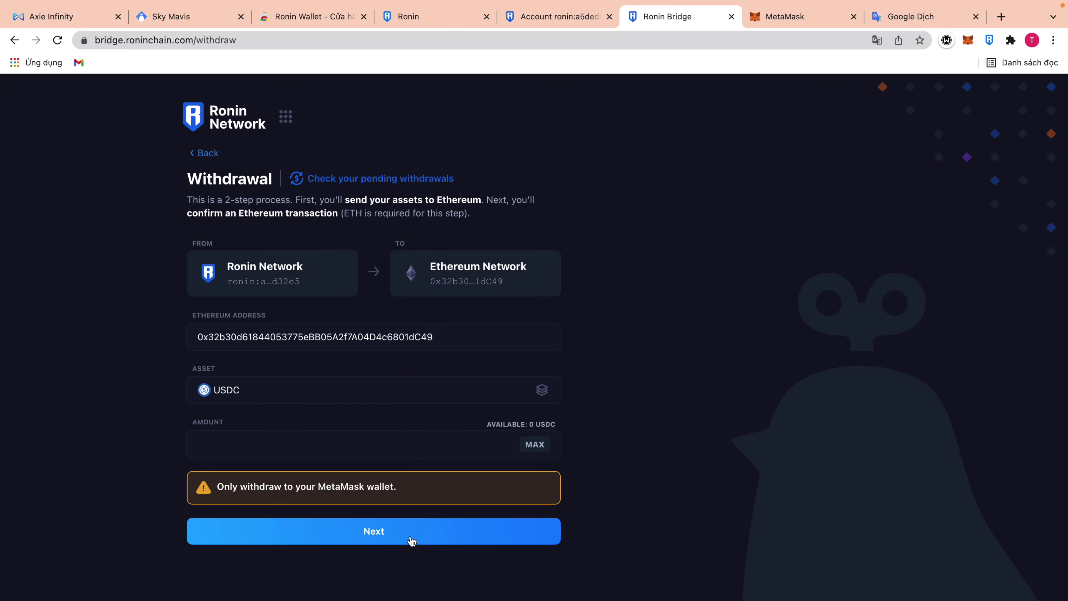
pyautogui.moveTo(220, 485); pyautogui.dragTo(443, 498)
pyautogui.click(823, 415)
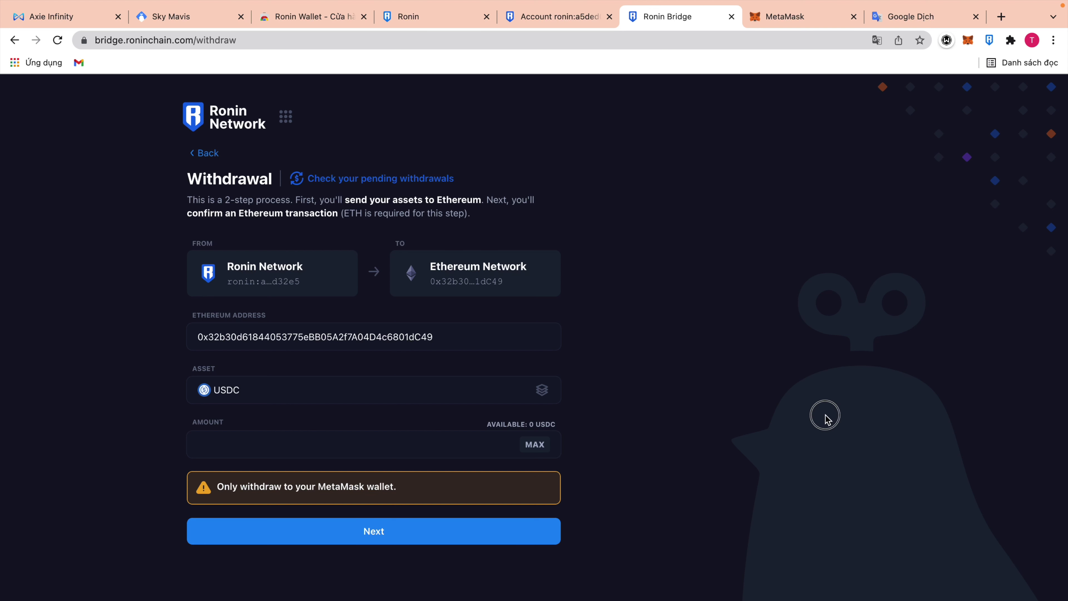
pyautogui.click(198, 156)
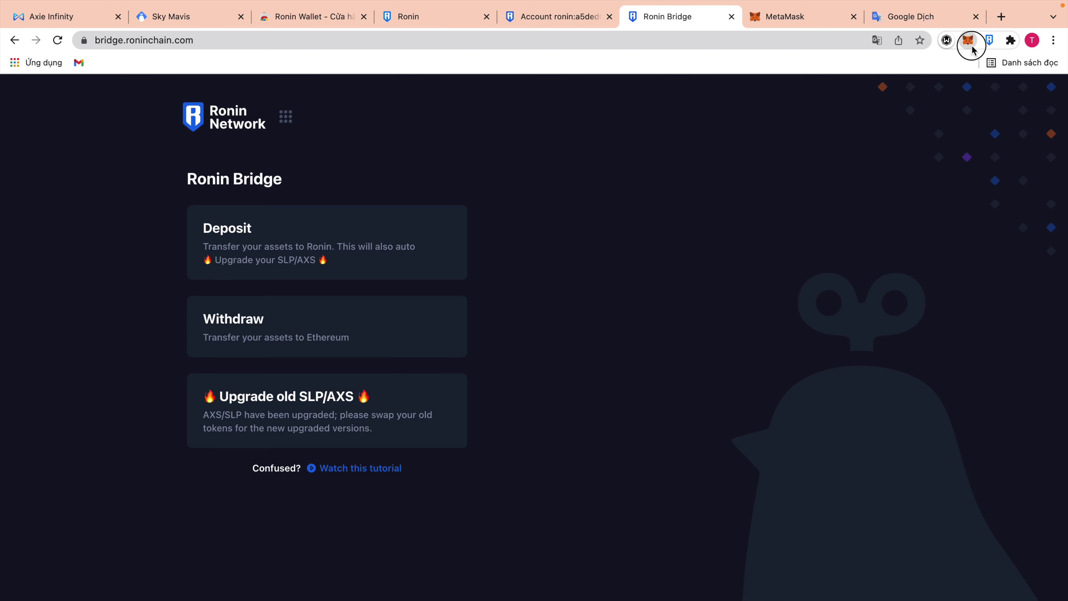
# In a new tab, search 'ethgas now' and open Etherscan's Ethereum Gas Tracker (Low 26, Average 27, High 28 gwei).
pyautogui.click(971, 44)
pyautogui.click(1002, 20)
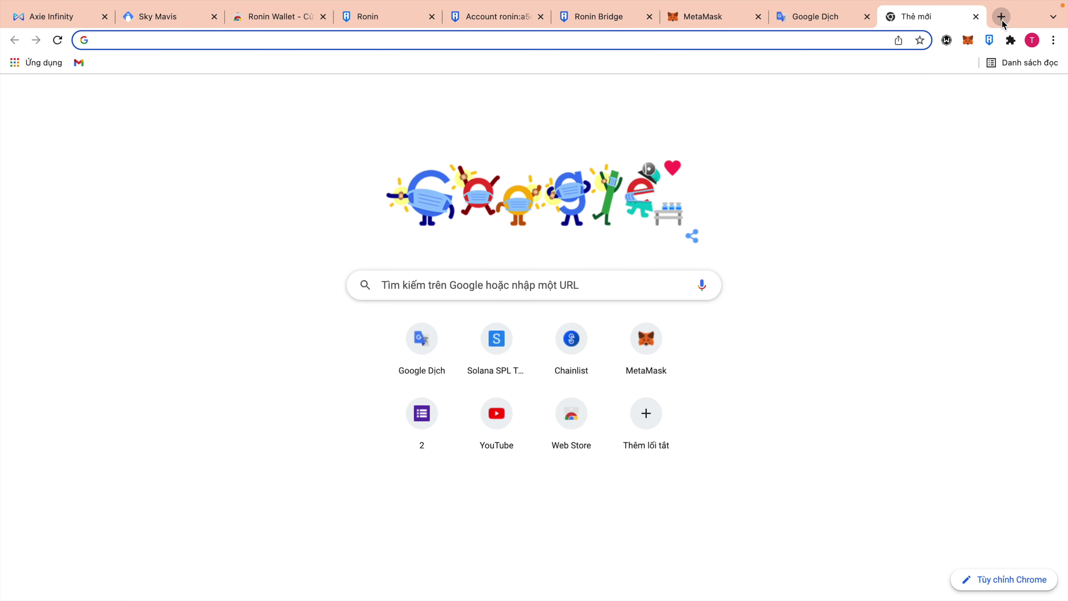
pyautogui.write('eth')
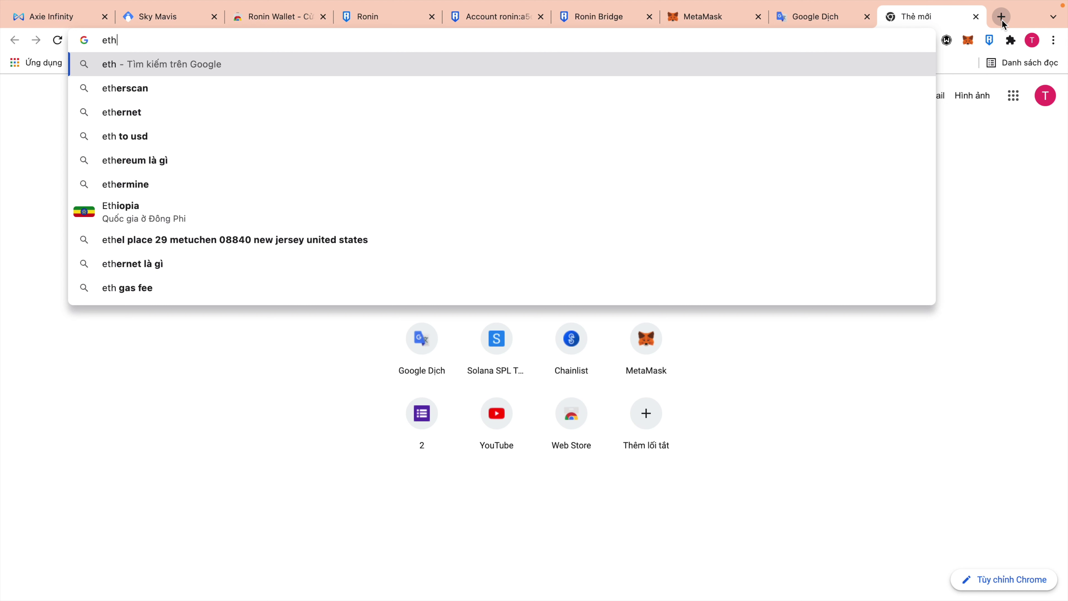
pyautogui.write('ga')
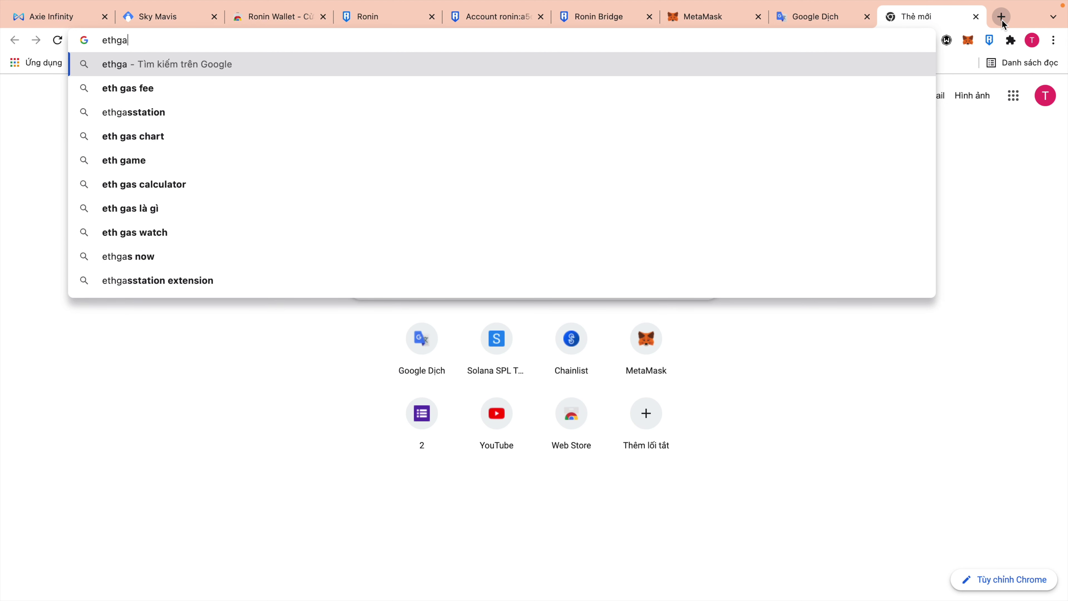
pyautogui.click(170, 254)
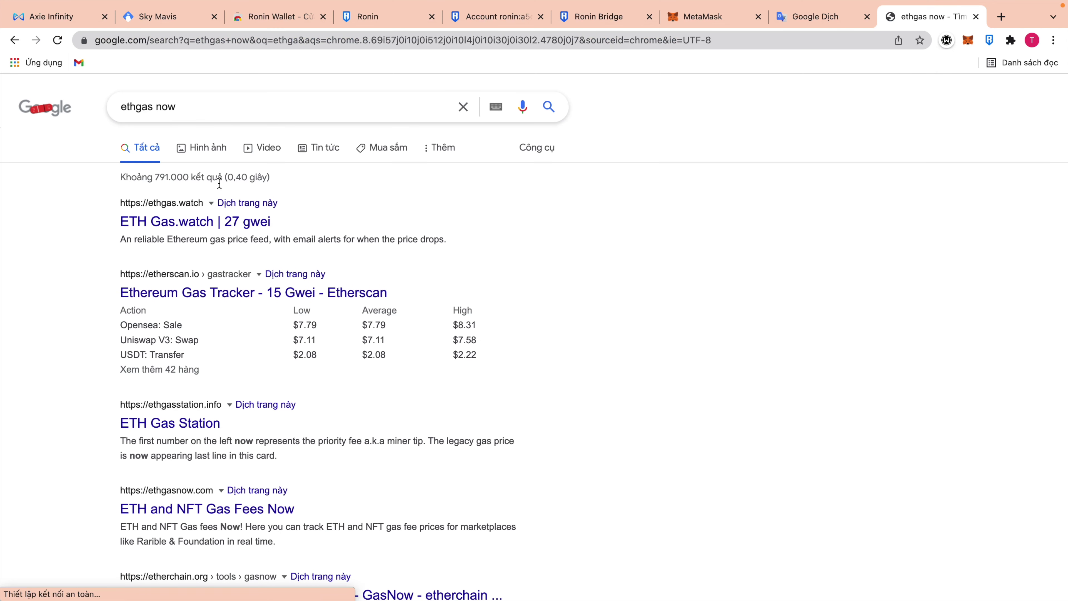
pyautogui.click(225, 295)
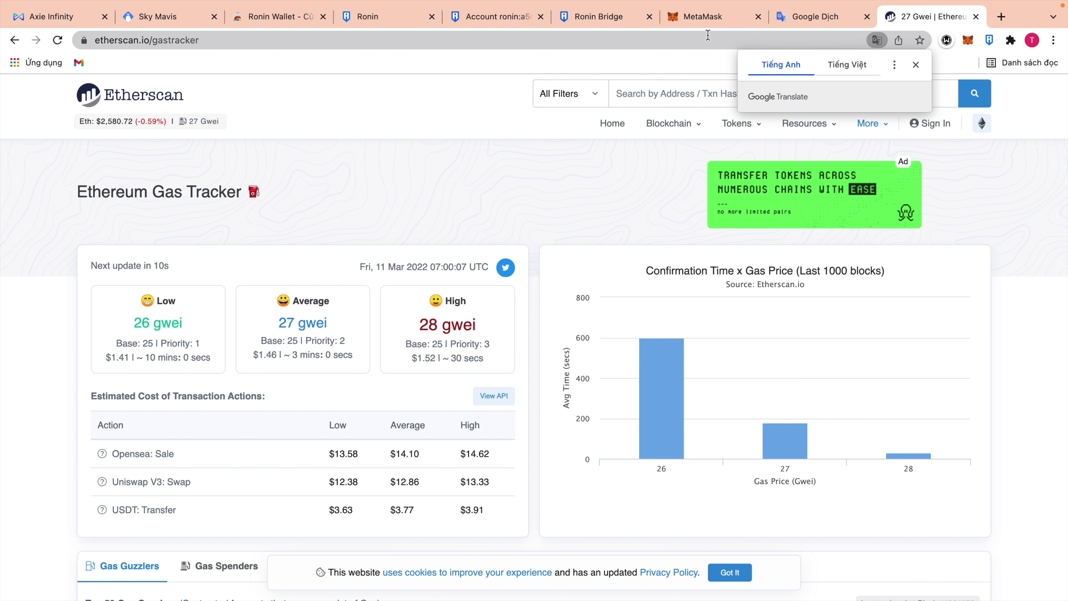
# Return to the Ronin Explorer account page and show Ronin Wallet's Account #1 at 0 RON, 0 WETH, 0 AXS.
pyautogui.click(693, 17)
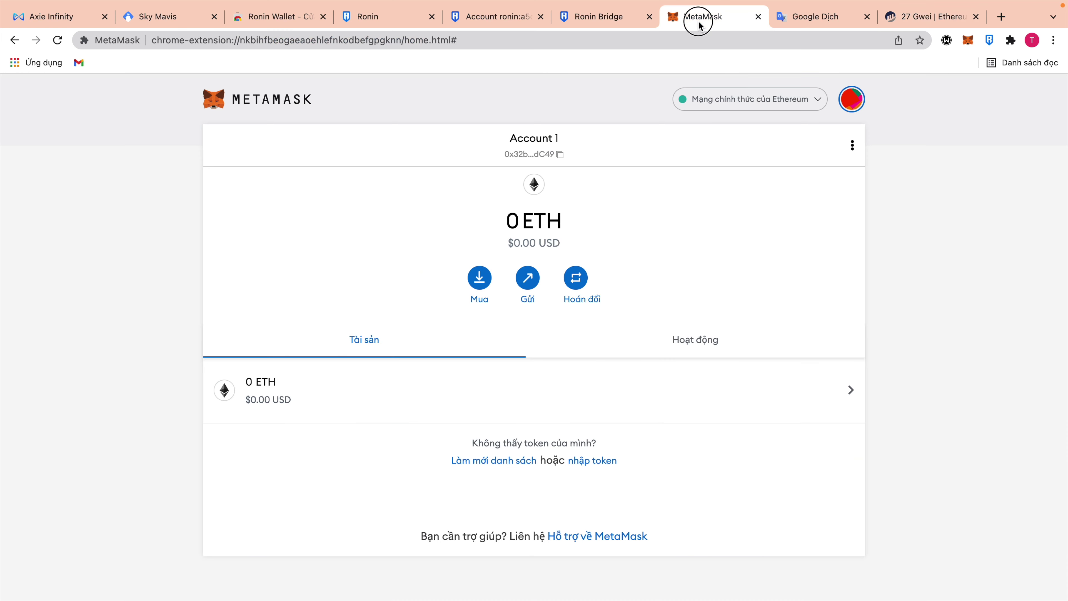
pyautogui.click(590, 19)
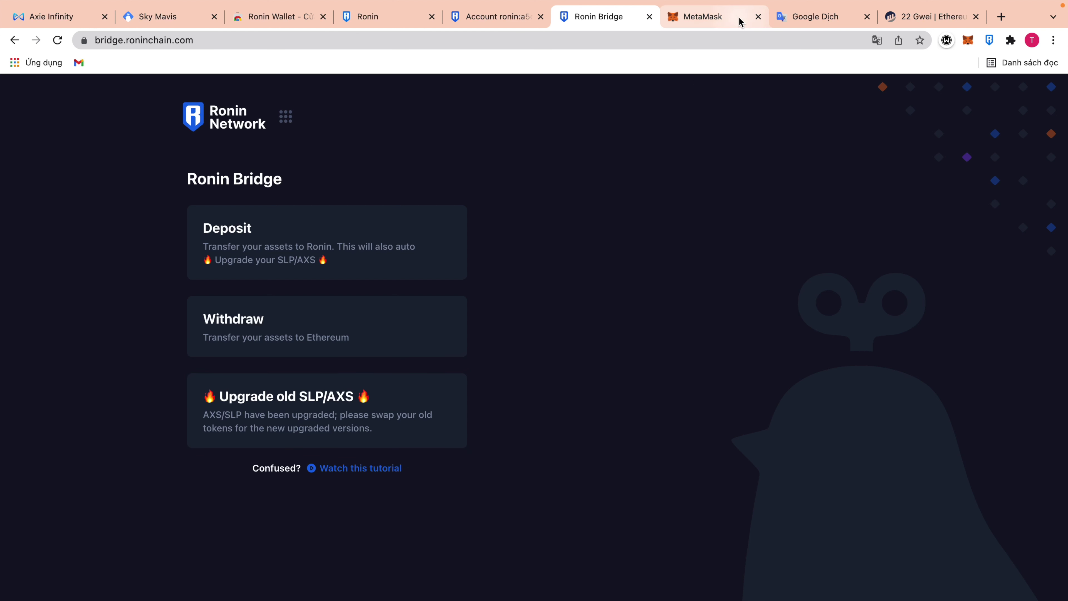
pyautogui.click(513, 27)
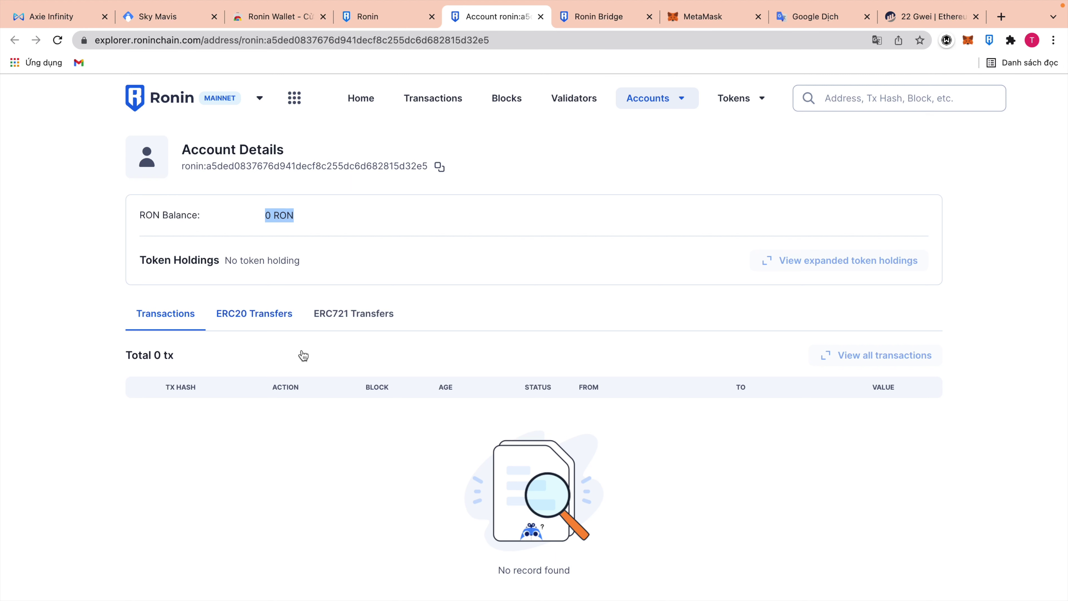
pyautogui.click(988, 43)
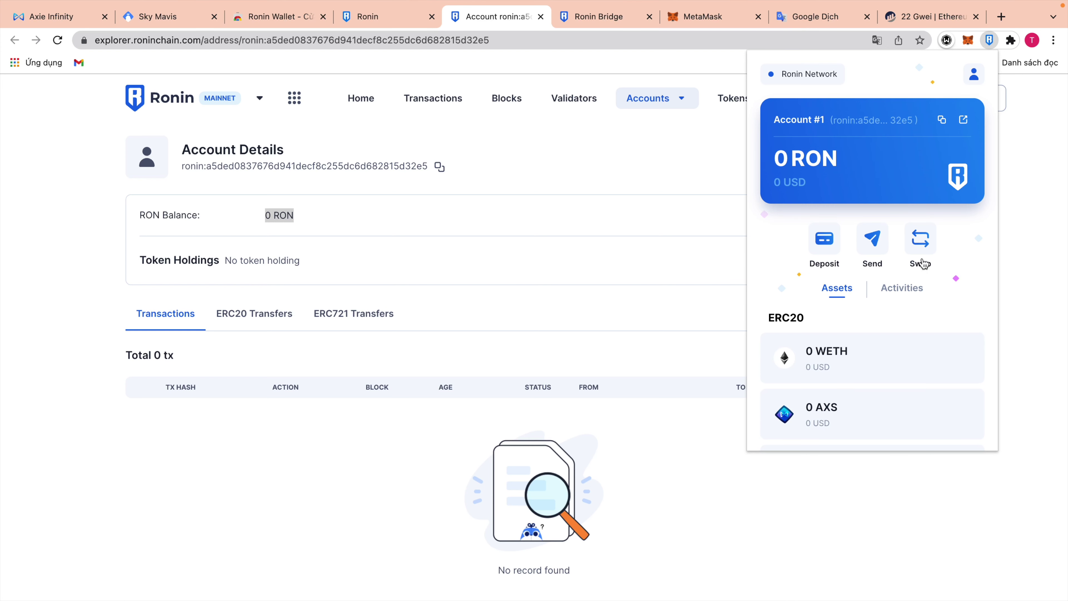
# Set up a Katana swap with WETH and AXS, reversed so AXS converts to WETH.
pyautogui.click(927, 229)
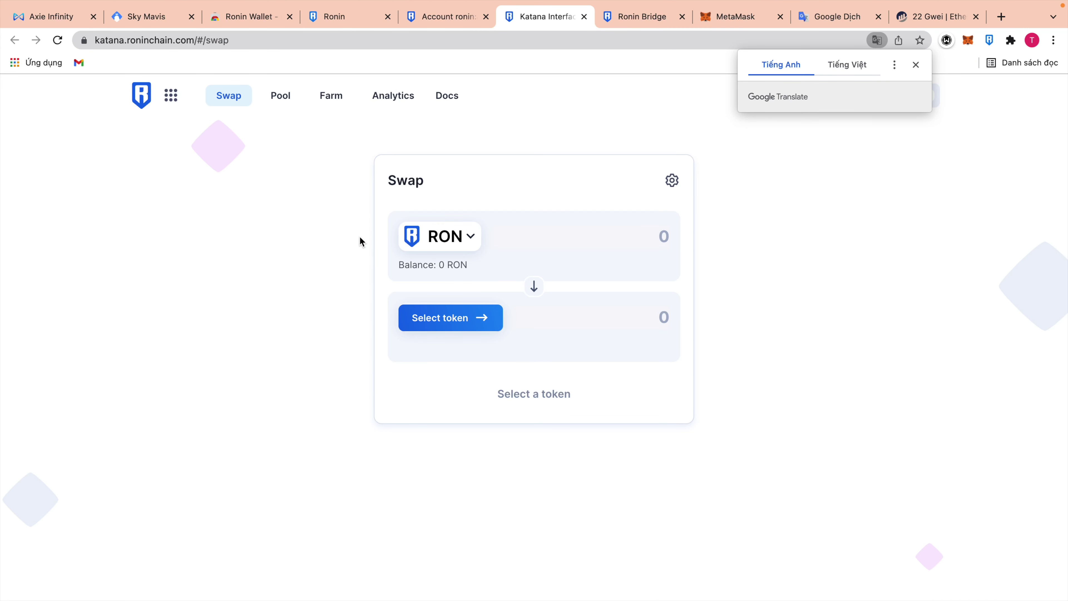
pyautogui.click(536, 290)
pyautogui.click(483, 242)
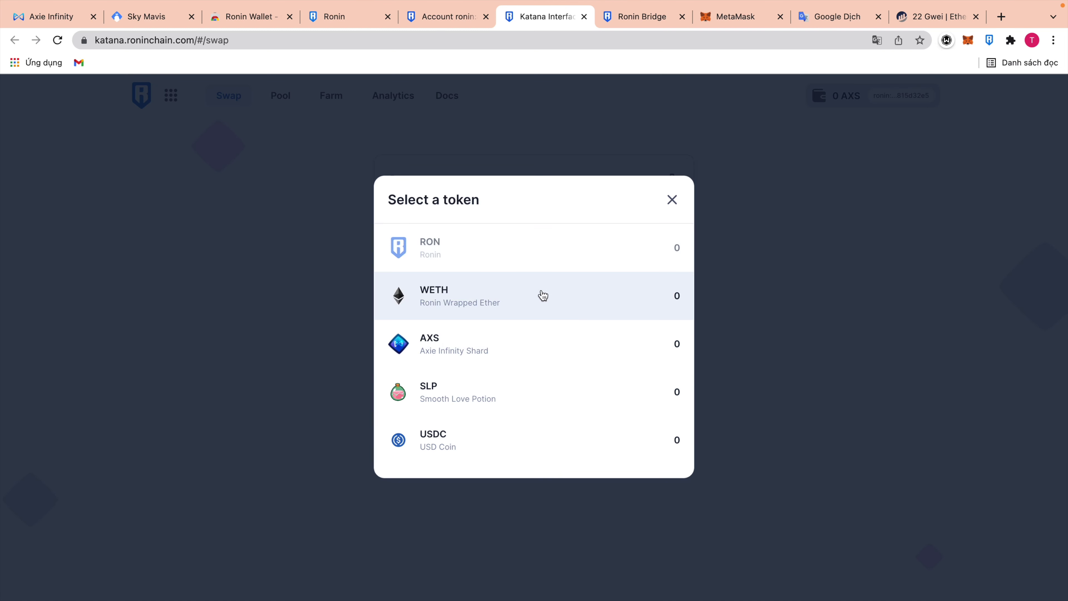
pyautogui.click(513, 297)
pyautogui.click(469, 325)
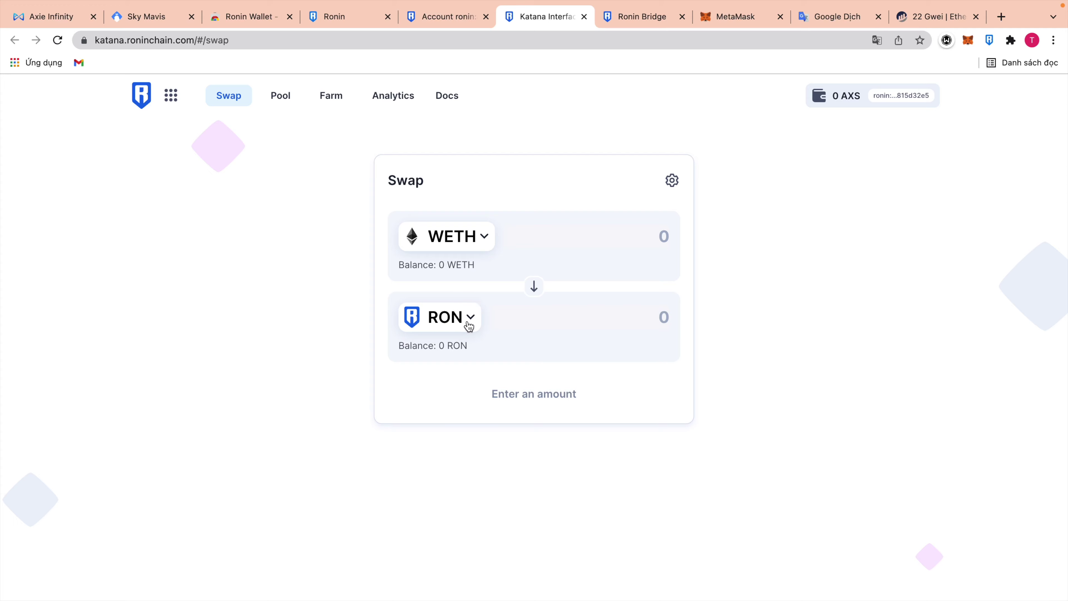
pyautogui.click(672, 200)
pyautogui.click(468, 325)
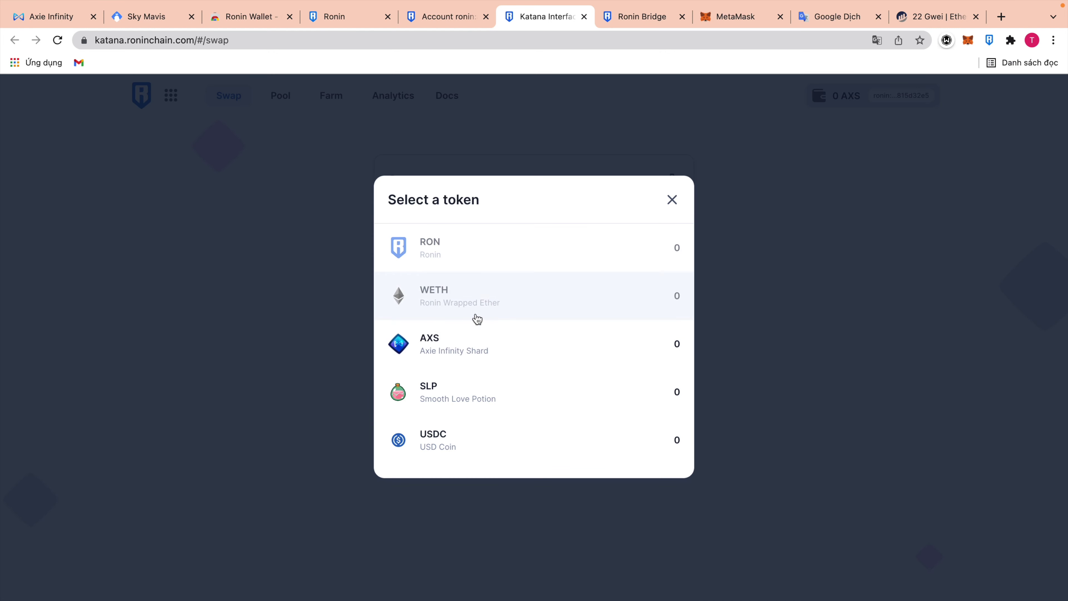
pyautogui.click(463, 350)
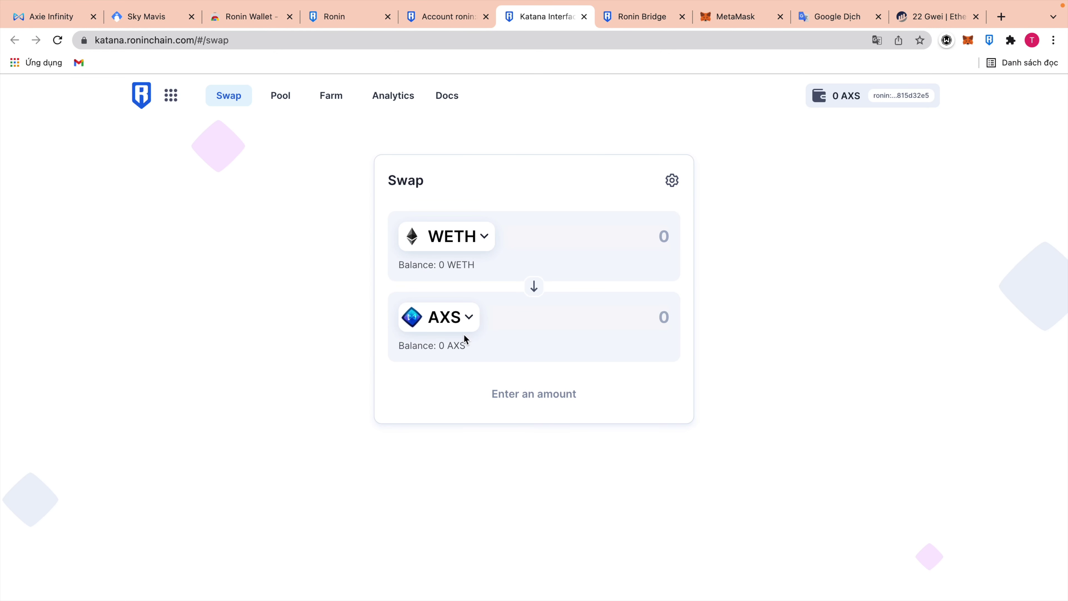
pyautogui.click(535, 287)
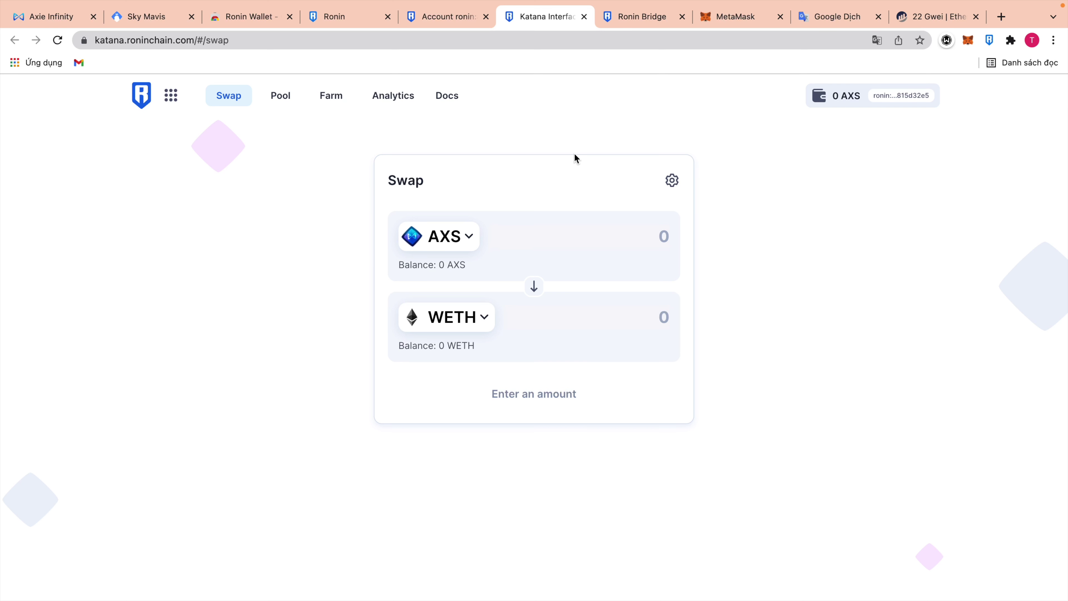
# Check the wallet balances, then return to the Sky Mavis Ronin Wallet Play Store page.
pyautogui.click(990, 40)
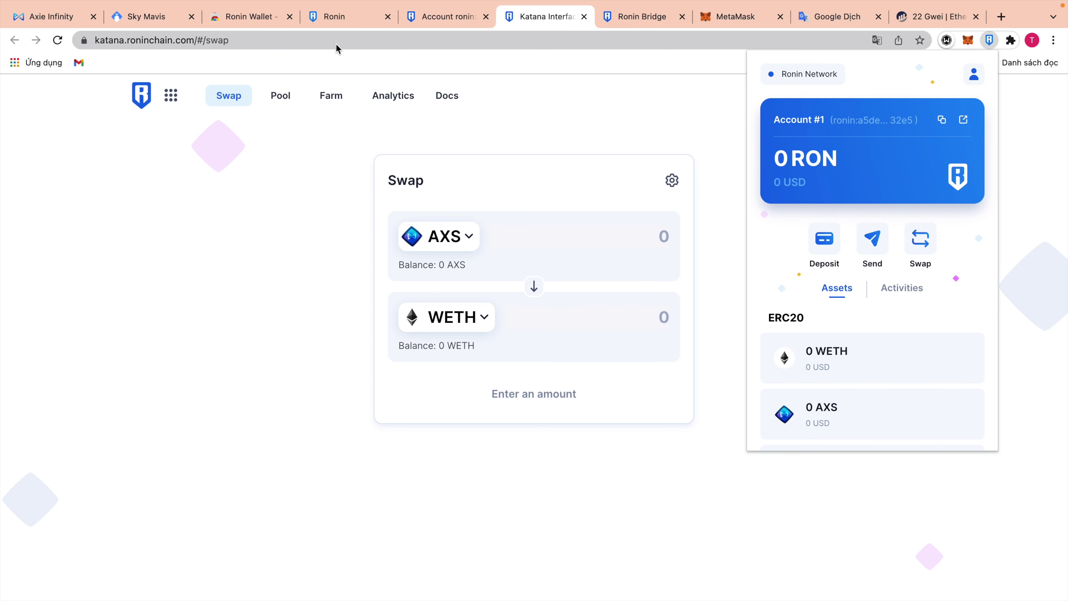
pyautogui.click(623, 87)
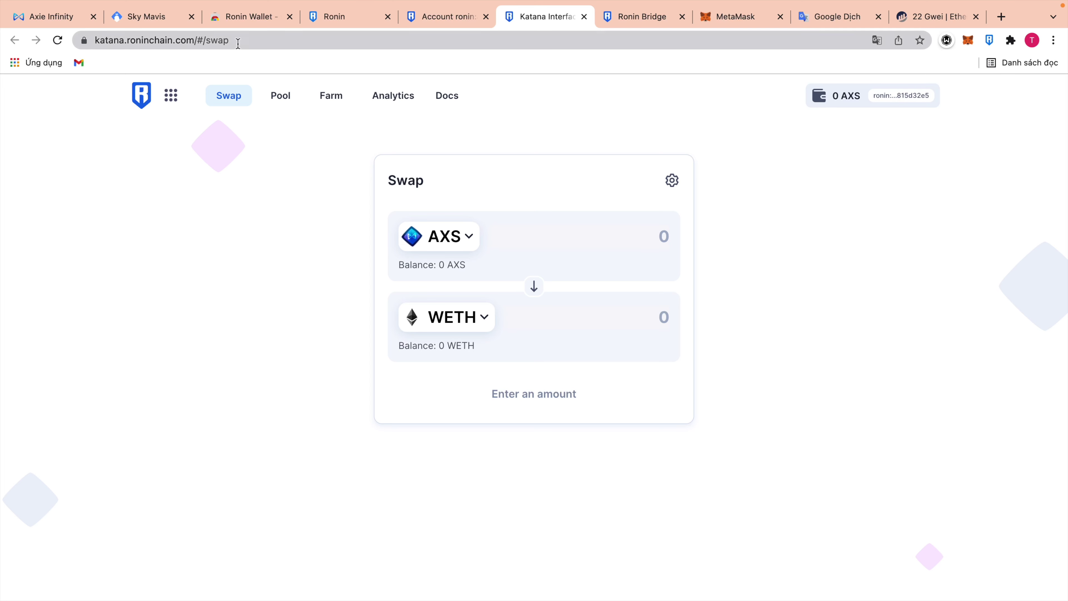
pyautogui.click(157, 17)
pyautogui.scroll(10, 883, 206)
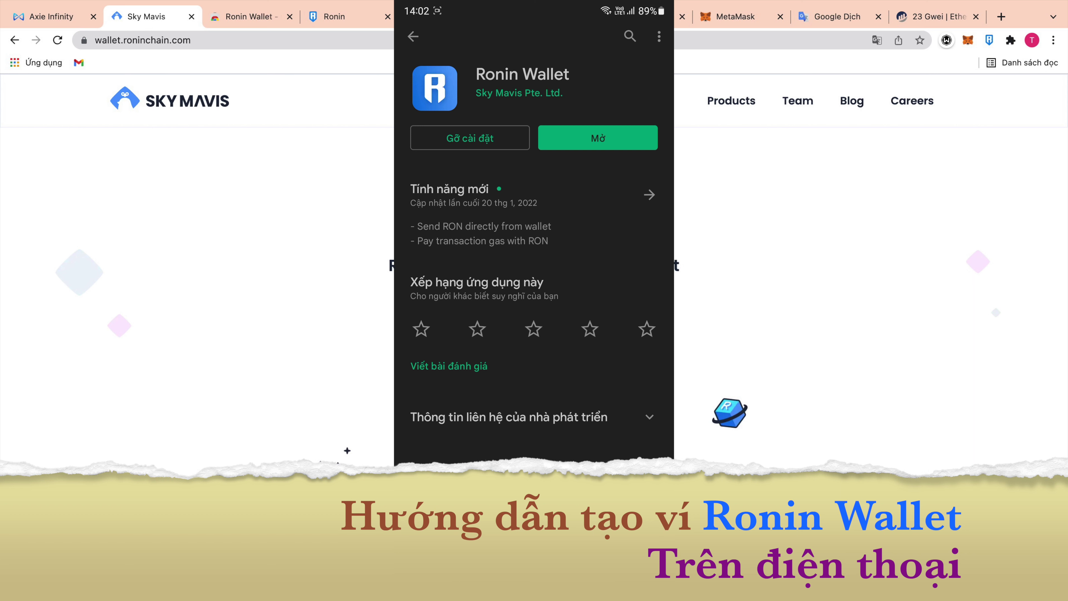
# Launch the installed Ronin Wallet app and choose to create a new wallet.
pyautogui.click(625, 145)
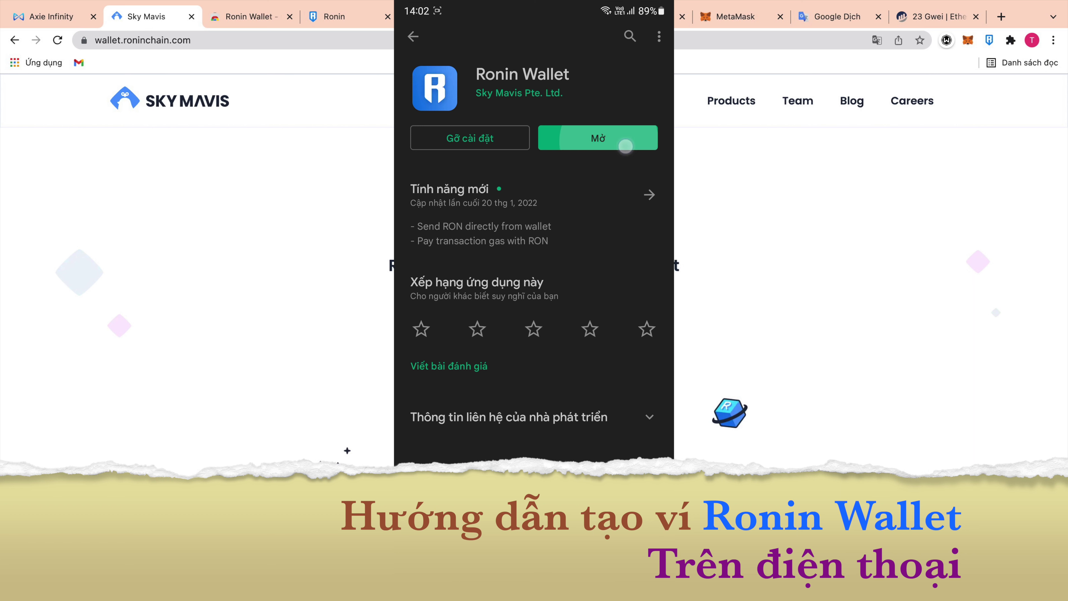
pyautogui.click(534, 538)
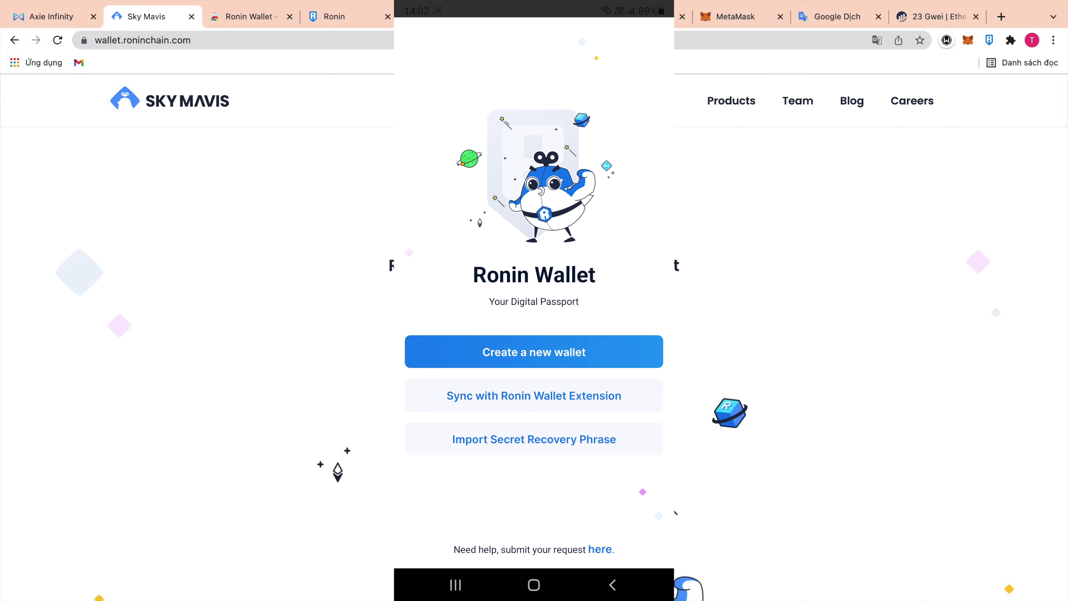
pyautogui.click(534, 352)
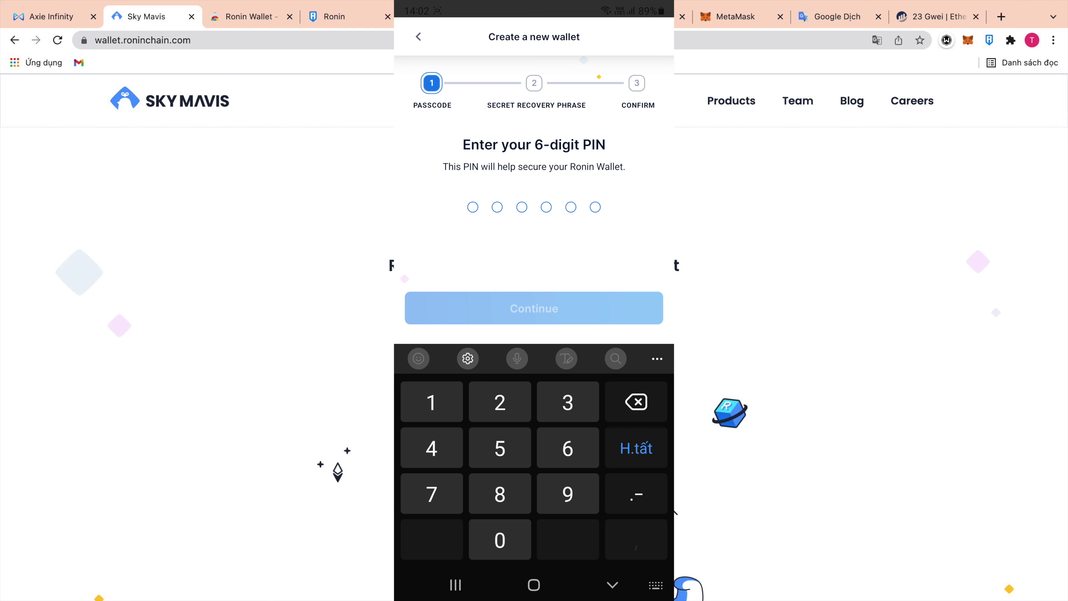
# Enter a 6-digit PIN and re-enter the same PIN to confirm it.
pyautogui.click(566, 311)
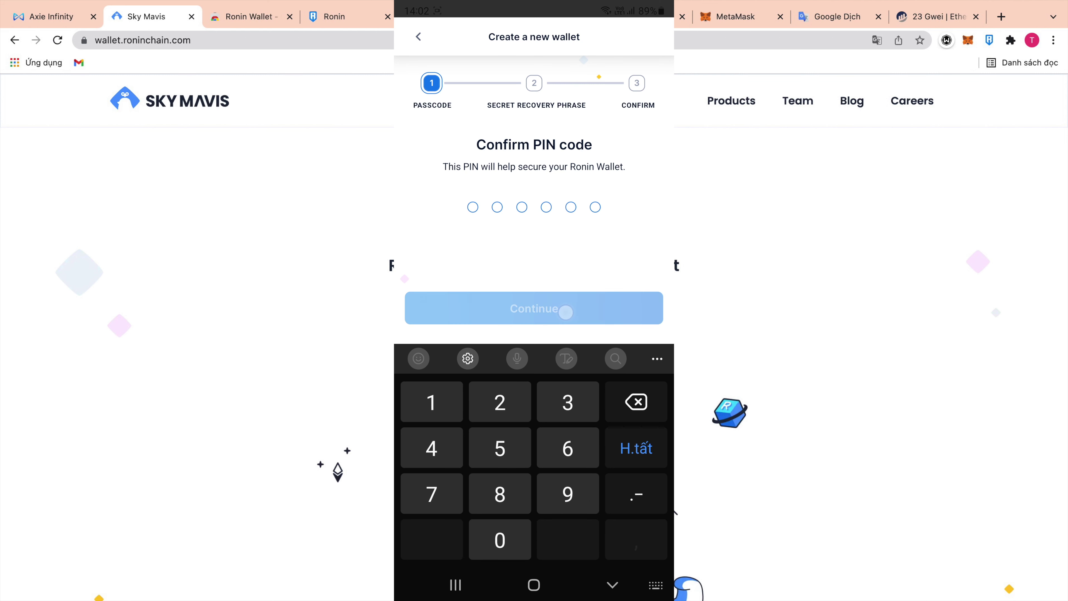
pyautogui.write('999999')
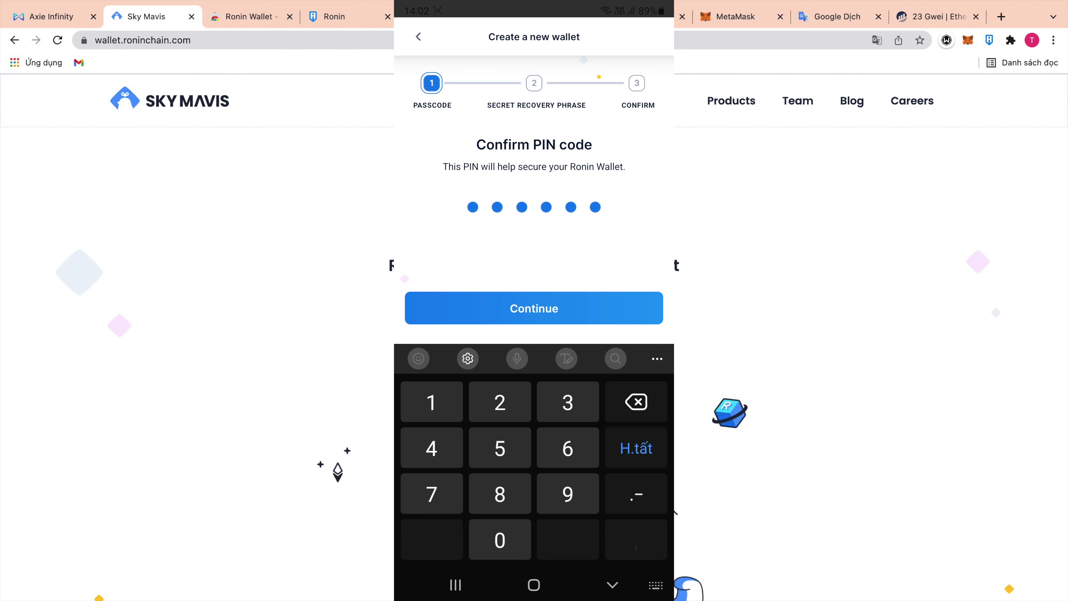
pyautogui.click(586, 304)
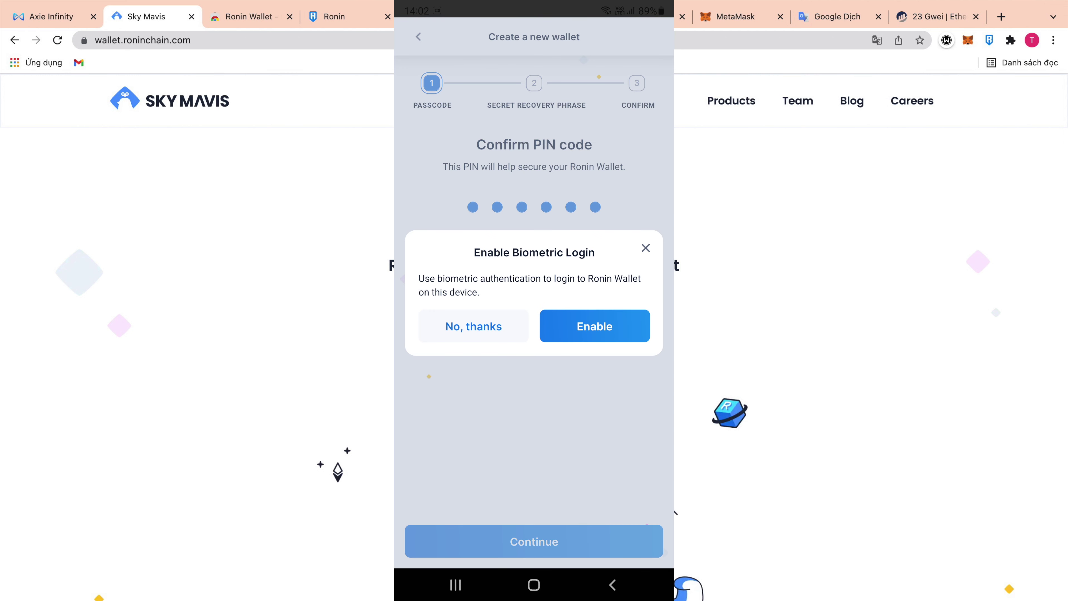
# Turn on biometric login, copy the revealed 12-word recovery phrase, and tick 'I understand'.
pyautogui.click(605, 327)
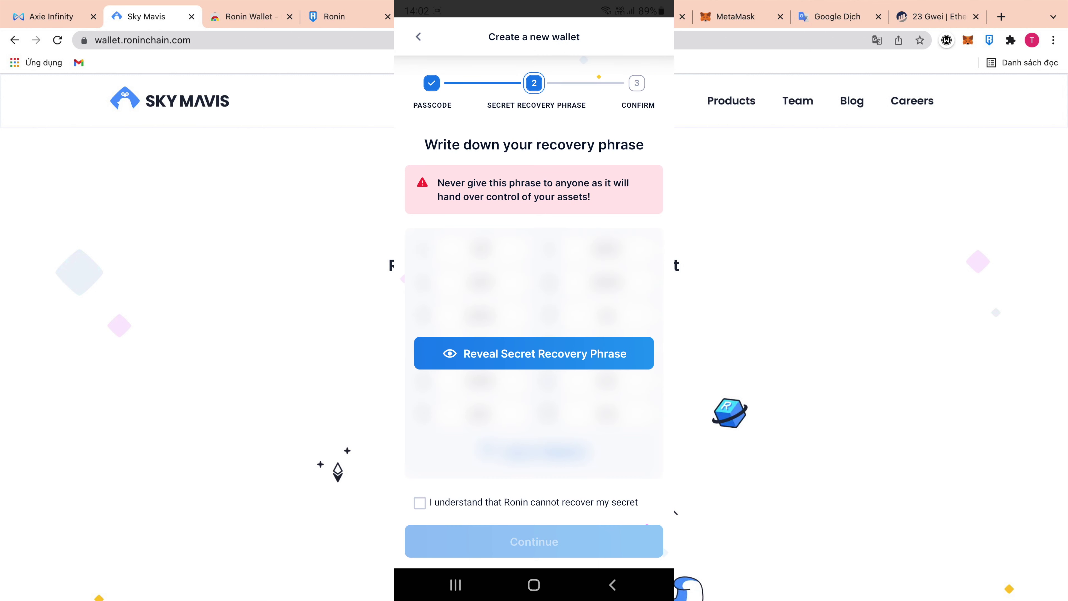
pyautogui.click(534, 354)
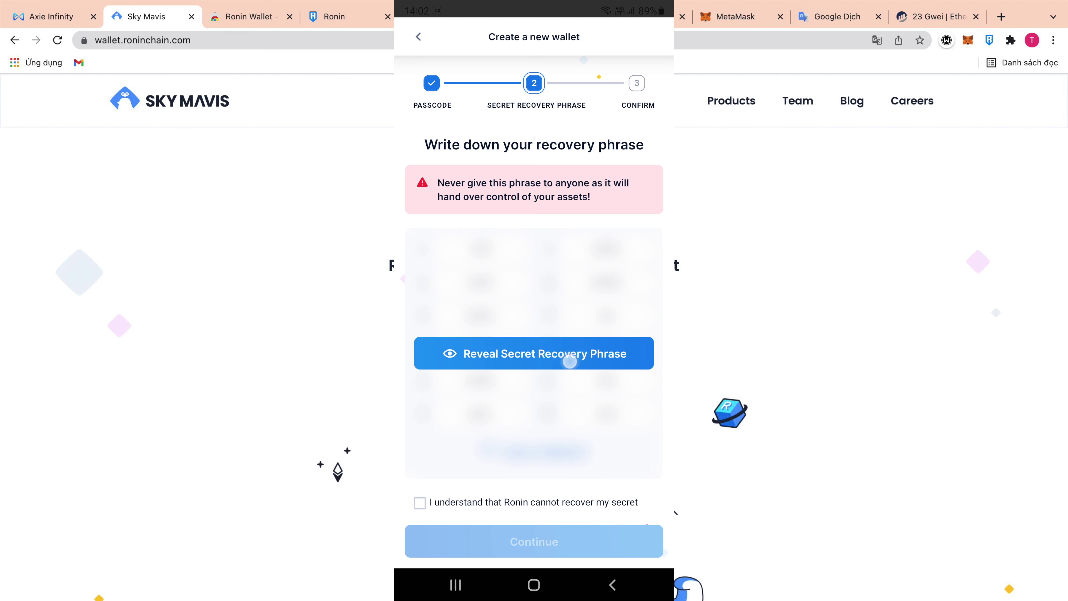
pyautogui.click(538, 451)
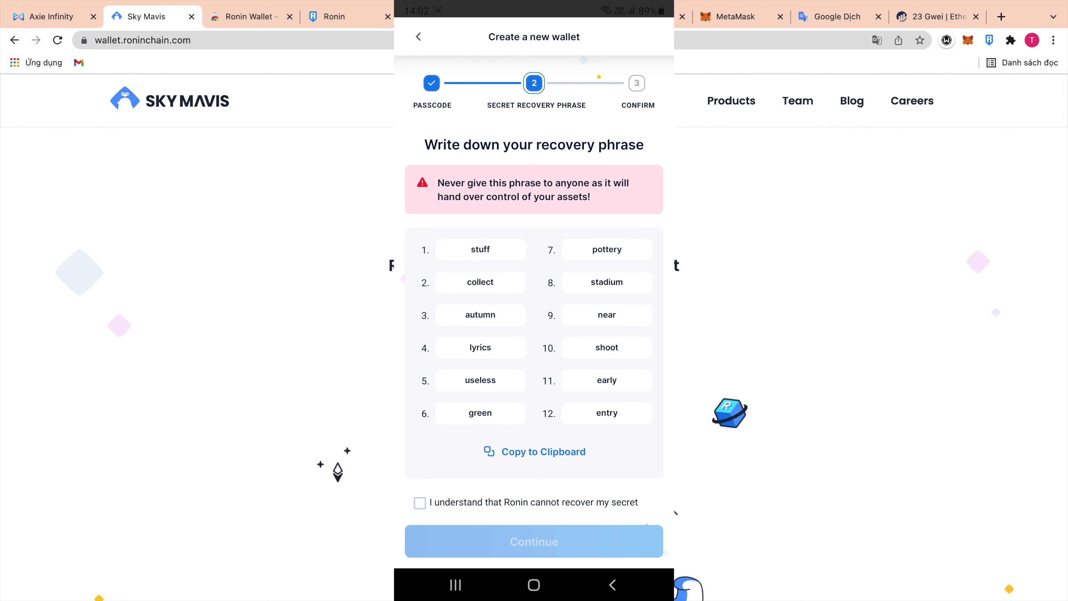
pyautogui.scroll(-1, 534, 323)
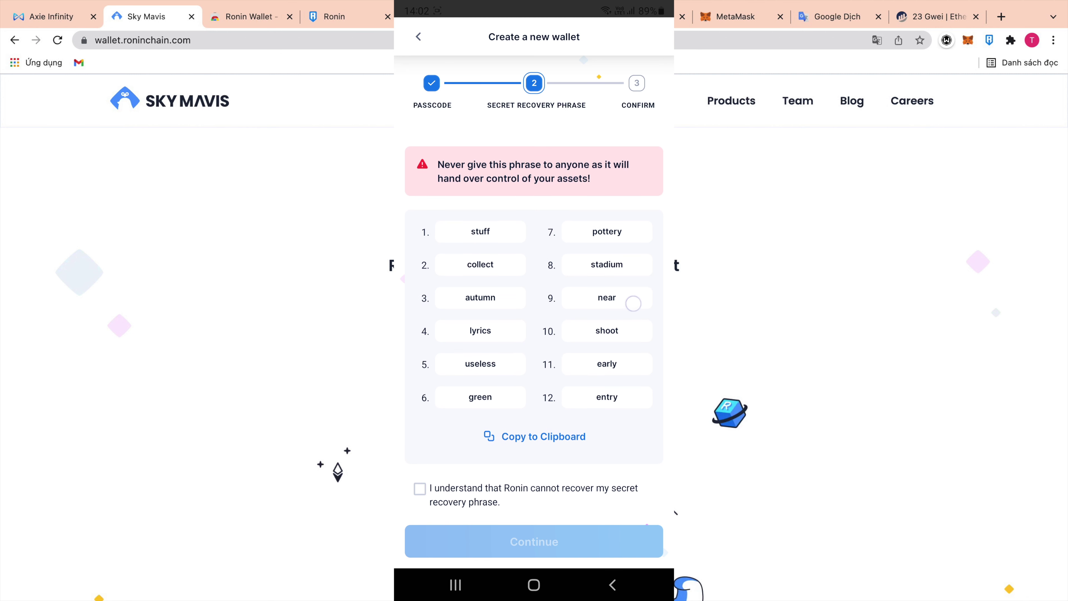
pyautogui.click(419, 488)
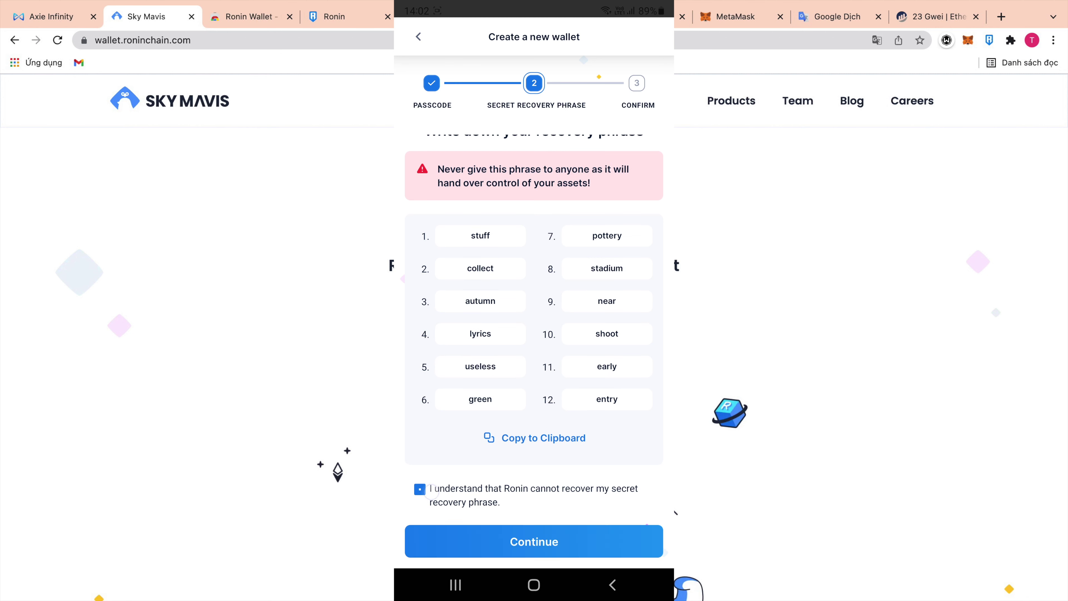